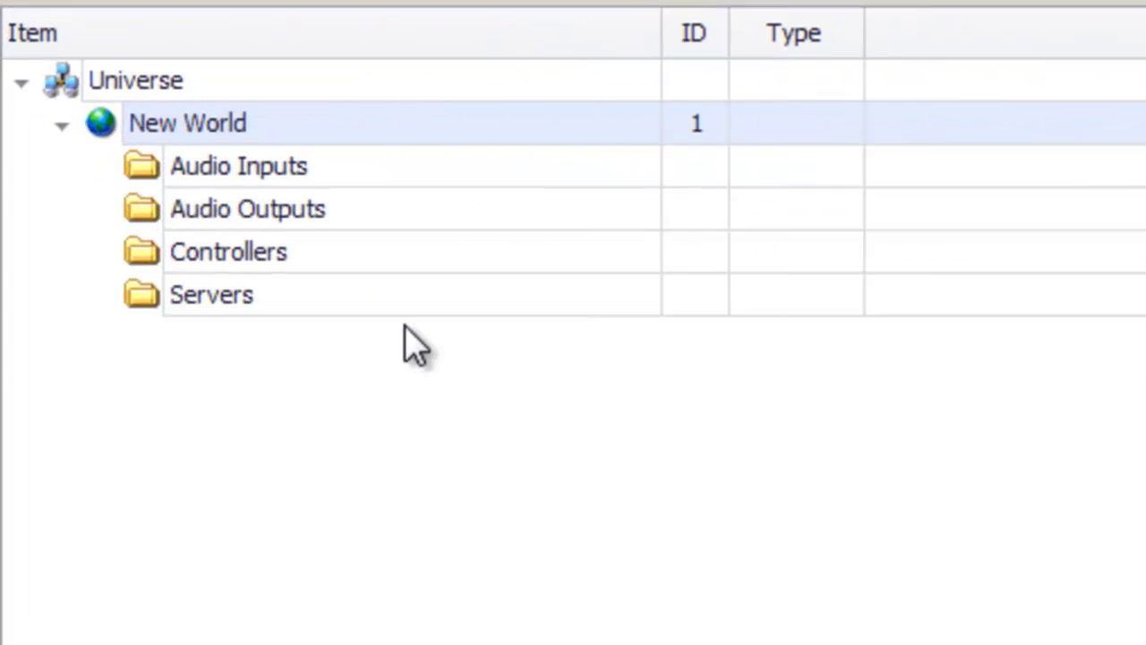
- Rename New World to 'Building 1' in World Properties and show its empty zone list
{"action": "right_click", "coordinate": [309, 134]}
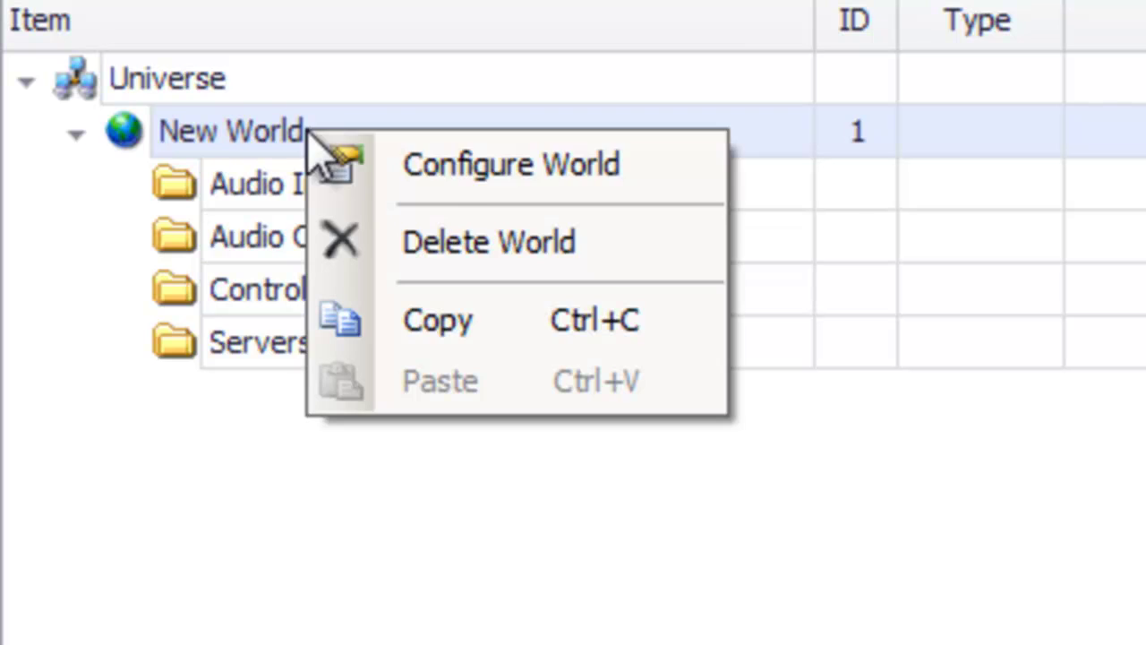
{"action": "left_click", "coordinate": [459, 172]}
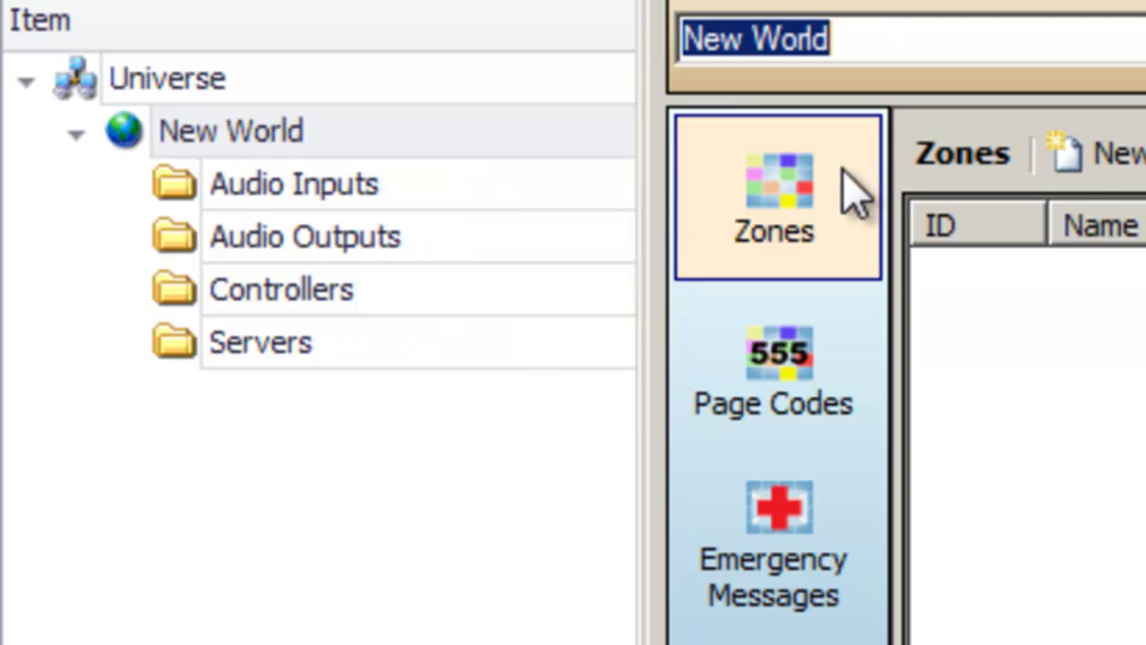
{"action": "left_click", "coordinate": [188, 102]}
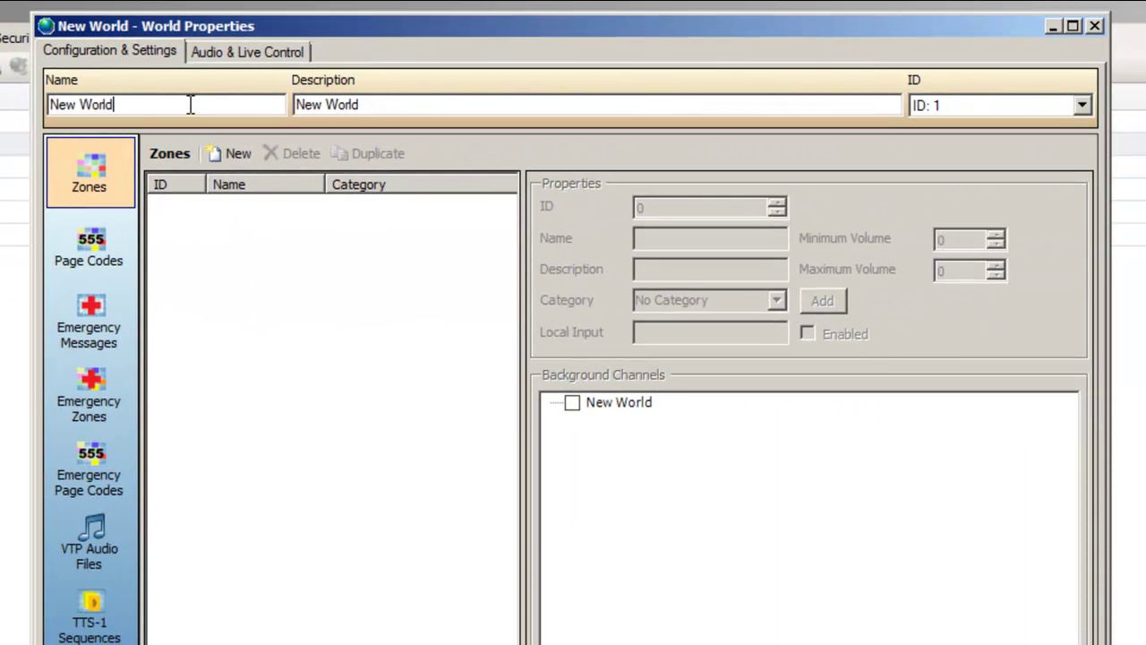
{"action": "double_click", "coordinate": [140, 102]}
{"action": "left_click_drag", "start_coordinate": [140, 102], "coordinate": [71, 106]}
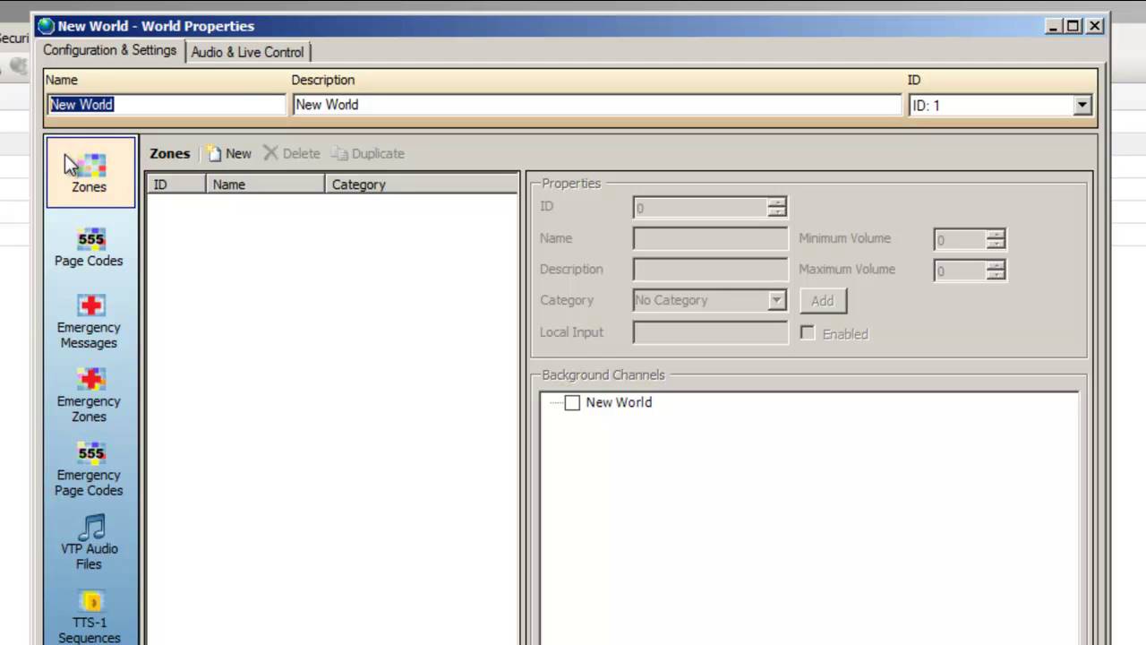
{"action": "type", "text": "Building 1"}
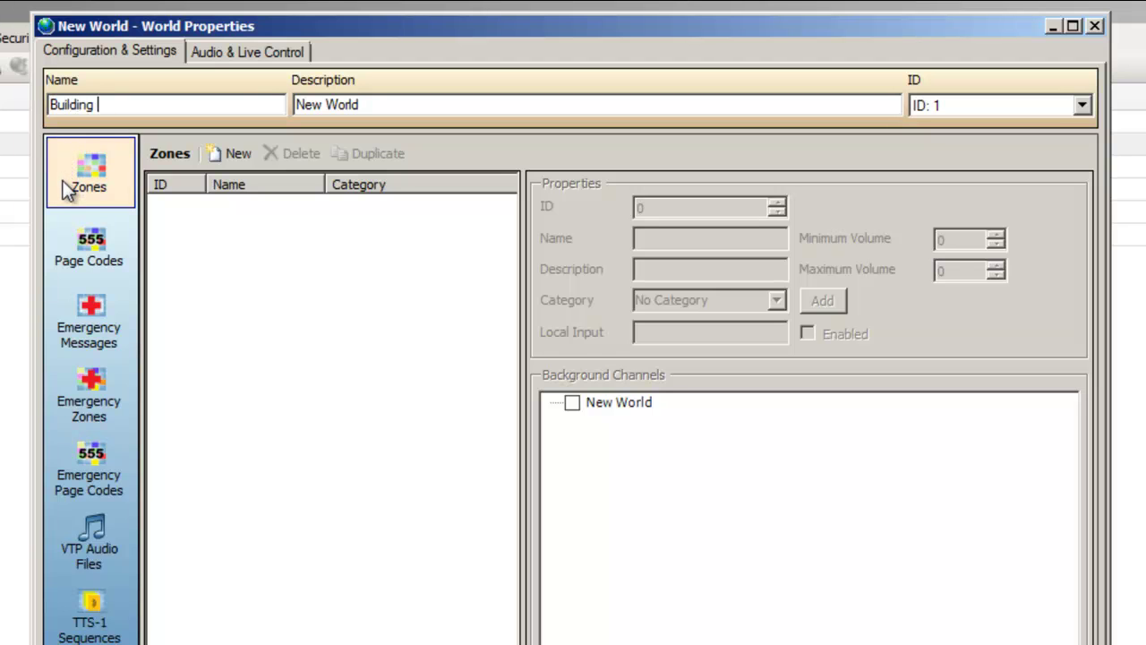
{"action": "left_click", "coordinate": [93, 179]}
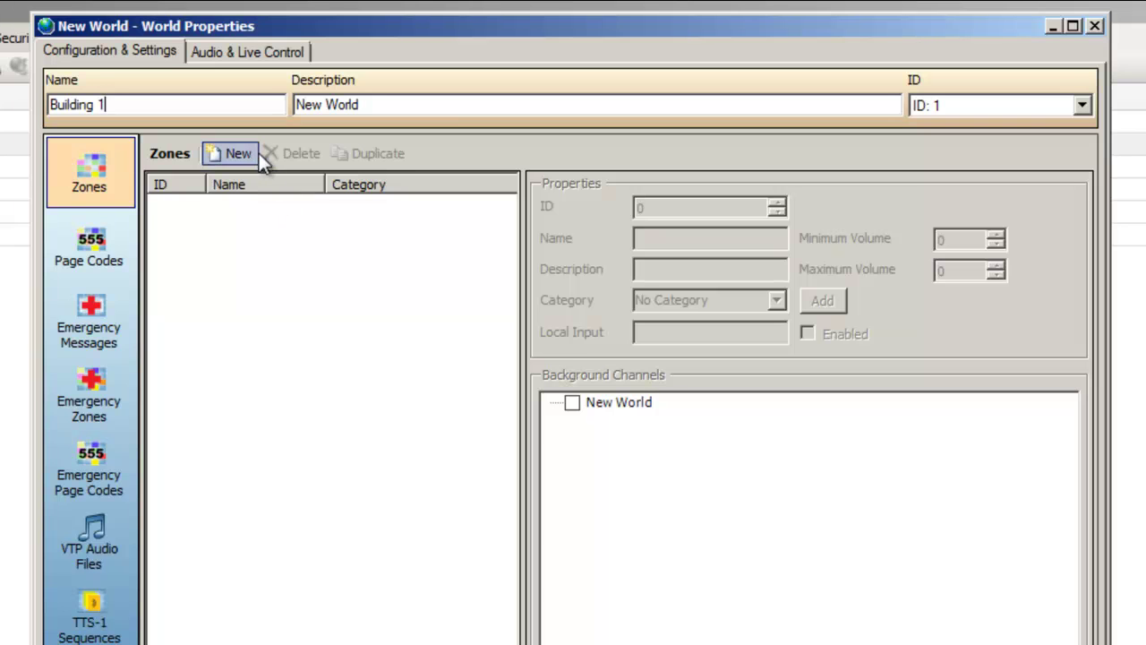
- Add a zone named 'Level 1' and duplicate it twice
{"action": "left_click", "coordinate": [232, 150]}
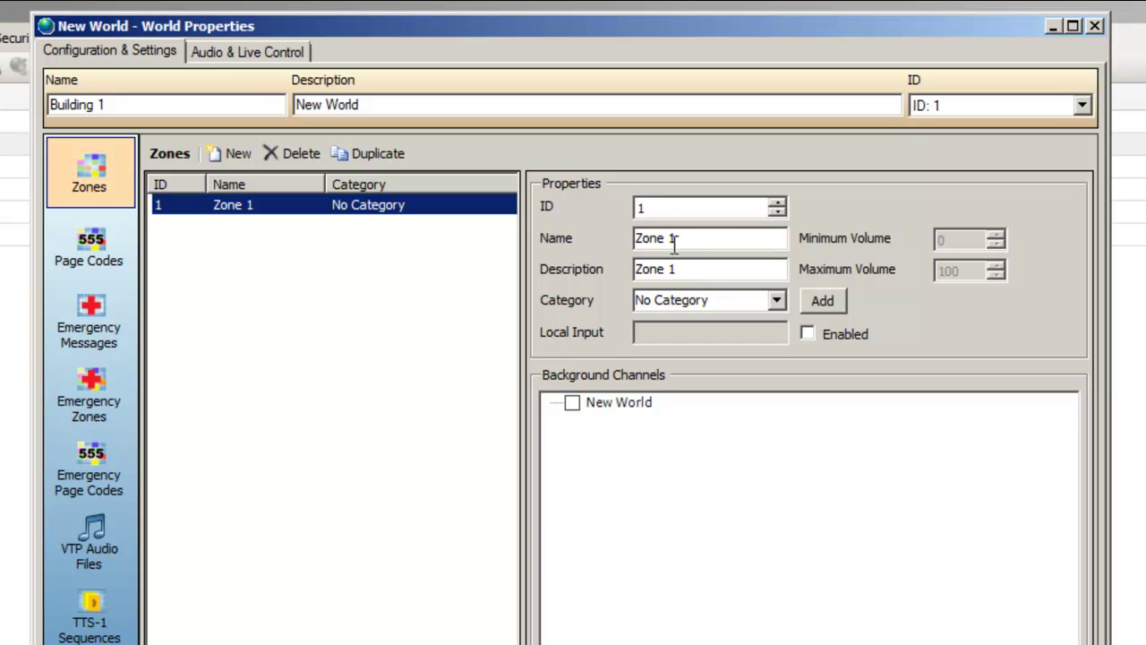
{"action": "left_click_drag", "start_coordinate": [667, 237], "coordinate": [614, 235]}
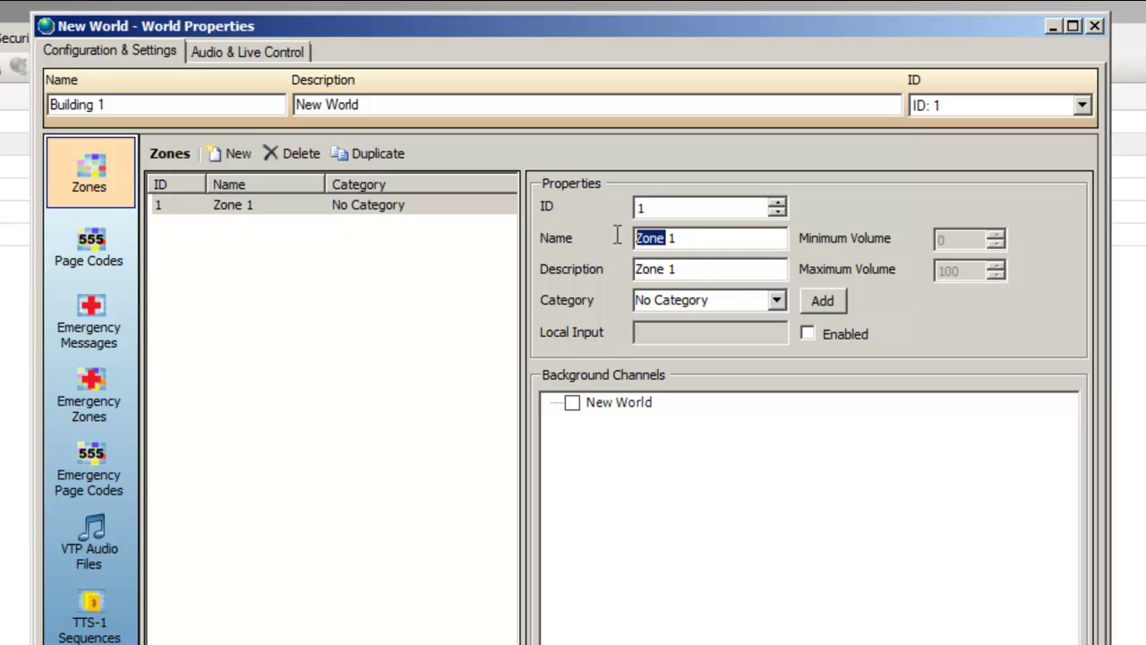
{"action": "type", "text": "Level"}
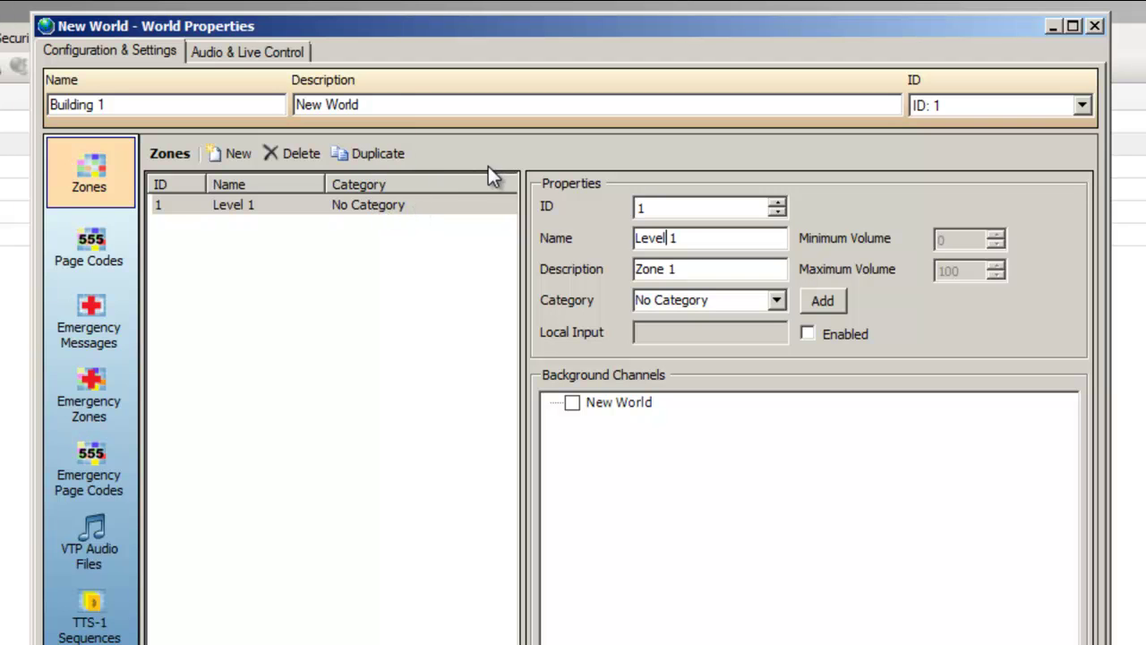
{"action": "left_click", "coordinate": [405, 209]}
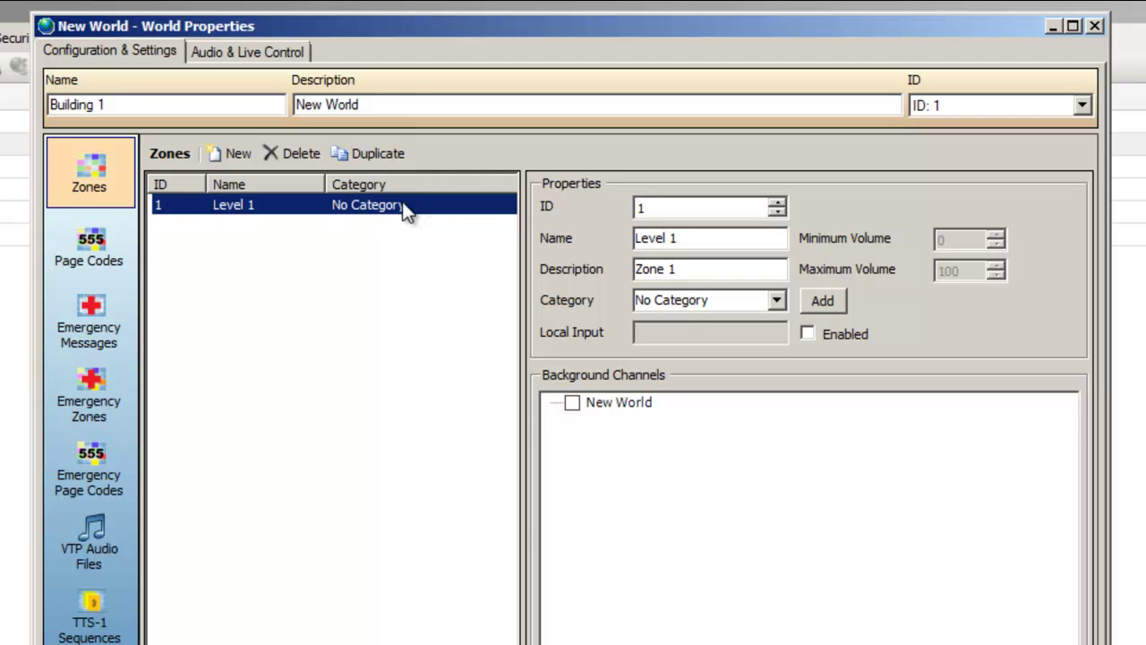
{"action": "left_click", "coordinate": [371, 153]}
{"action": "left_click", "coordinate": [371, 153]}
- Rename the two zone copies to 'Level 3' and 'Level 2'
{"action": "left_click", "coordinate": [682, 268]}
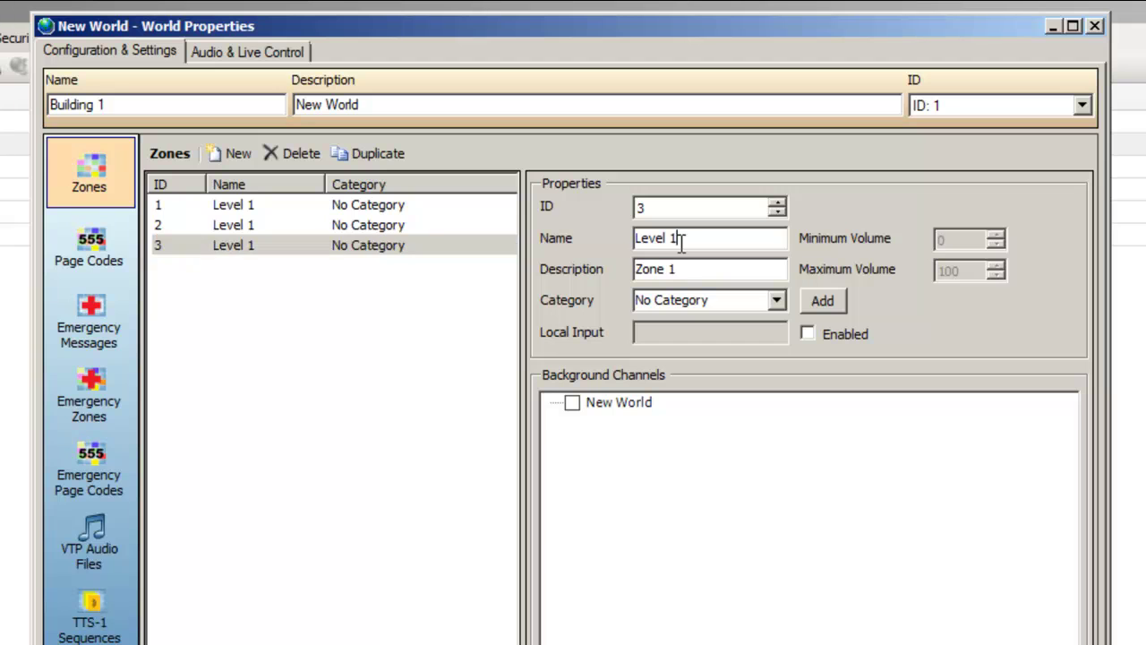
{"action": "left_click", "coordinate": [679, 239]}
{"action": "key", "text": "BackSpace"}
{"action": "type", "text": "3"}
{"action": "left_click", "coordinate": [369, 225]}
{"action": "left_click", "coordinate": [696, 235]}
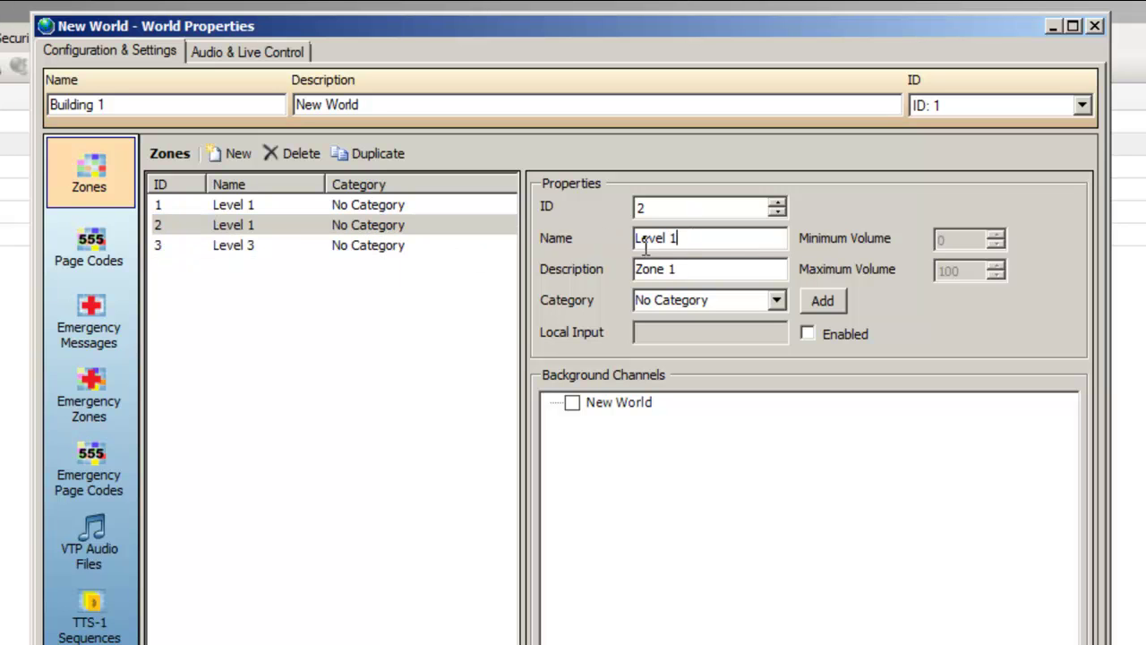
{"action": "key", "text": "BackSpace"}
{"action": "type", "text": "2"}
{"action": "left_click", "coordinate": [340, 206]}
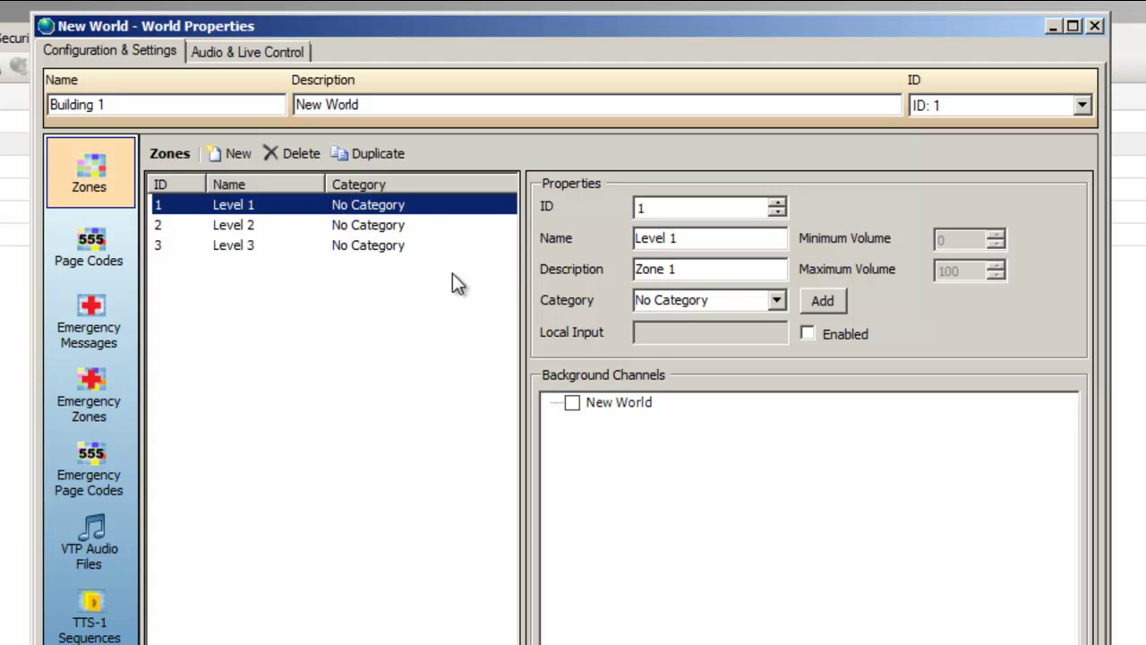
- Add a page code named 'Level 1' and duplicate it twice
{"action": "left_click", "coordinate": [100, 255]}
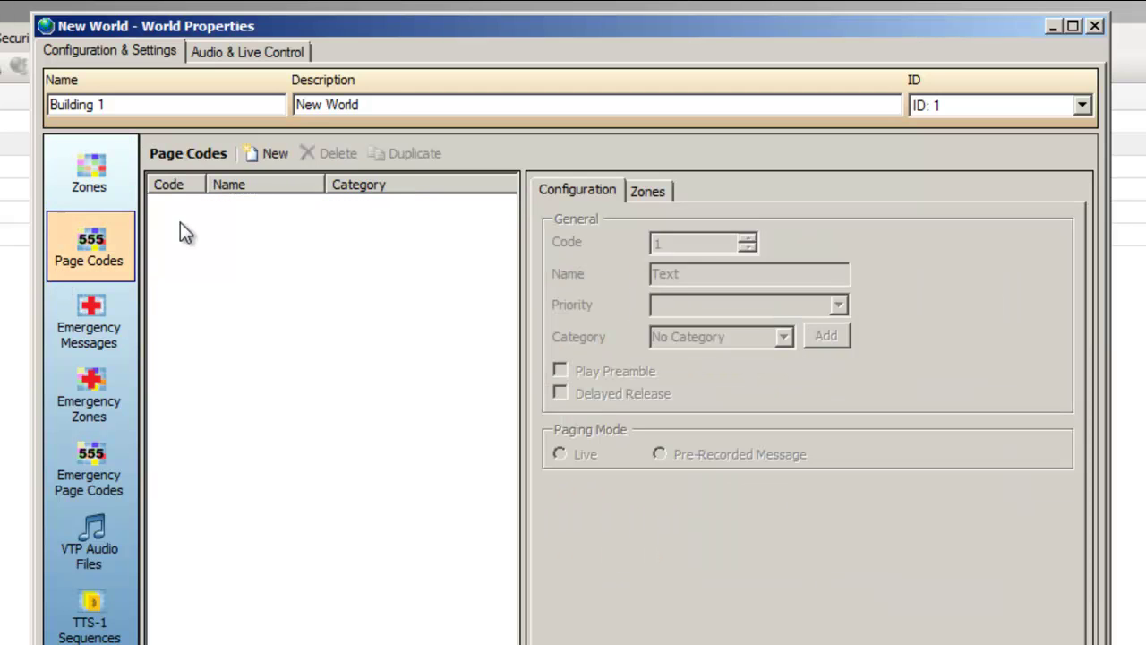
{"action": "left_click", "coordinate": [272, 152]}
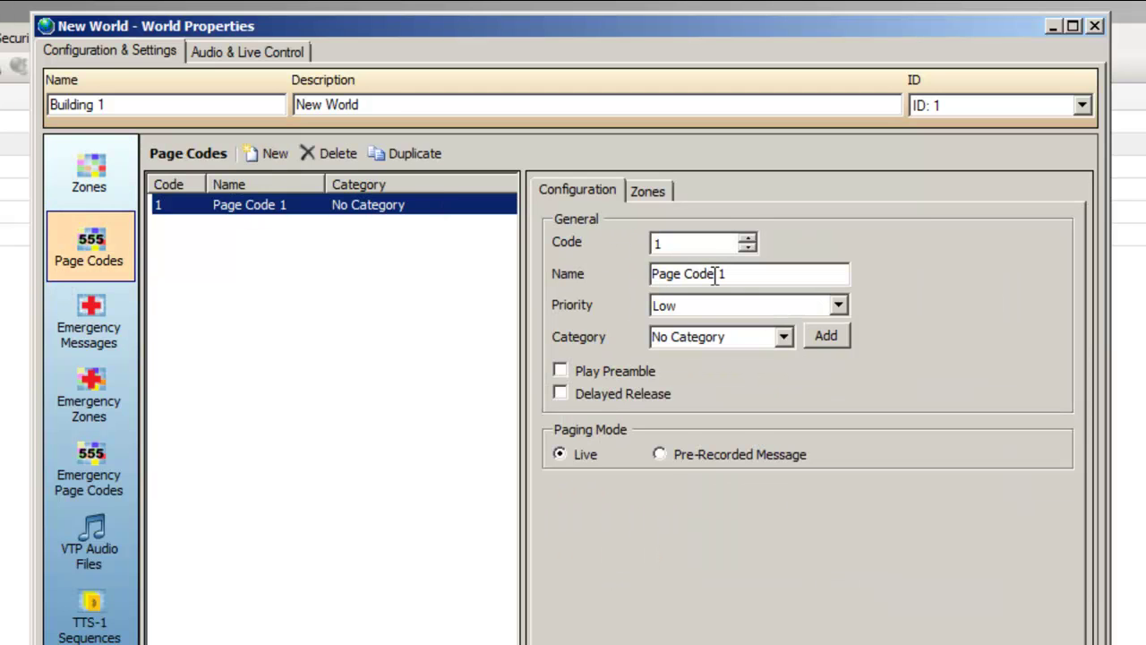
{"action": "left_click_drag", "start_coordinate": [715, 274], "coordinate": [620, 280]}
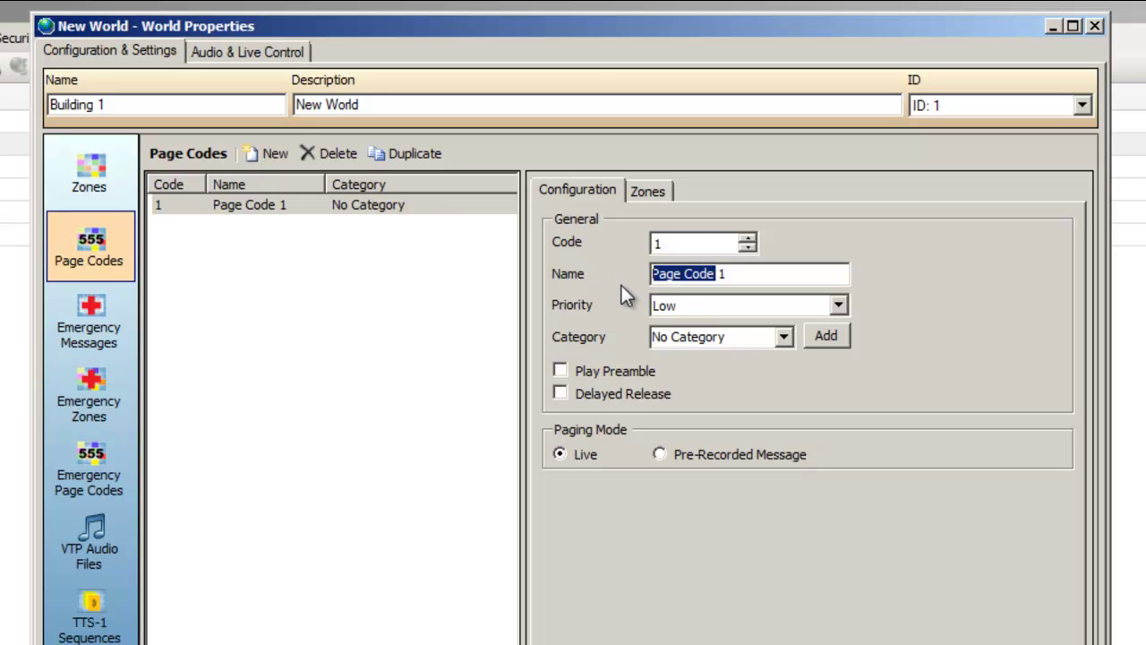
{"action": "type", "text": "Level"}
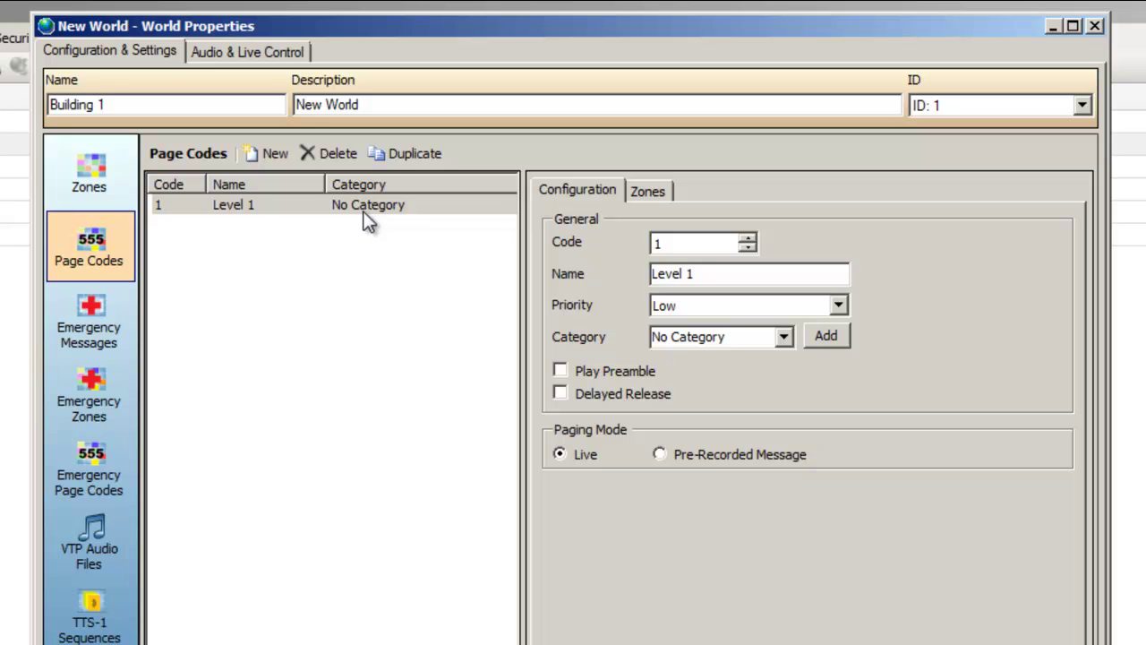
{"action": "left_click", "coordinate": [387, 154]}
{"action": "left_click", "coordinate": [387, 154]}
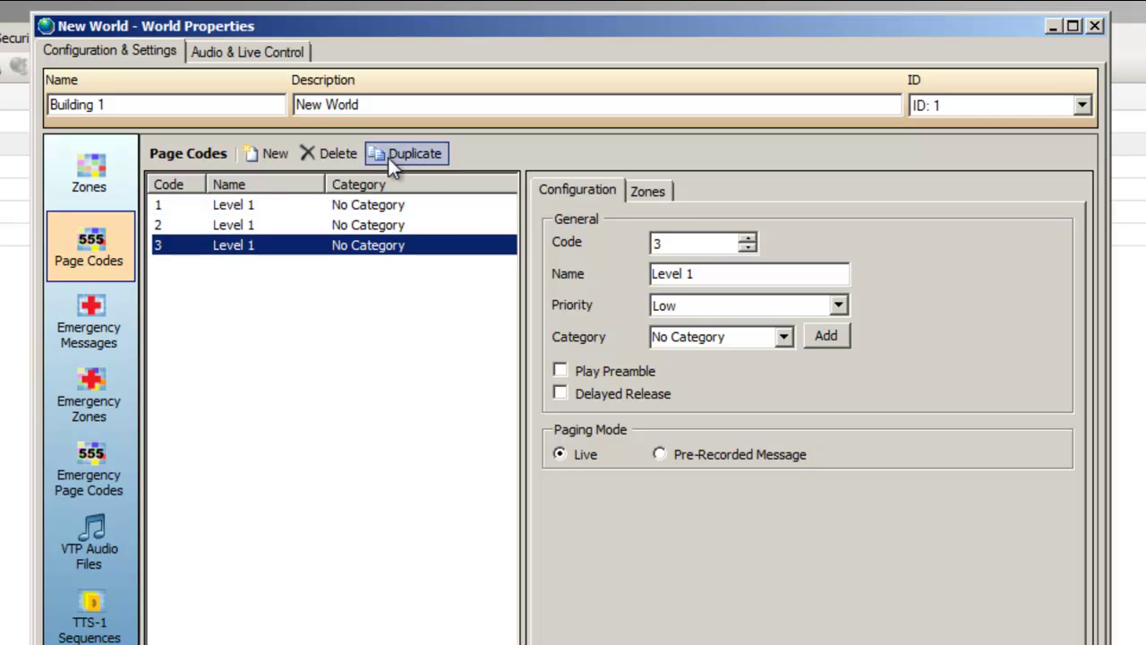
- Rename the page code copies to 'Level 2' and 'Level 3'
{"action": "left_click", "coordinate": [376, 224]}
{"action": "left_click", "coordinate": [697, 274]}
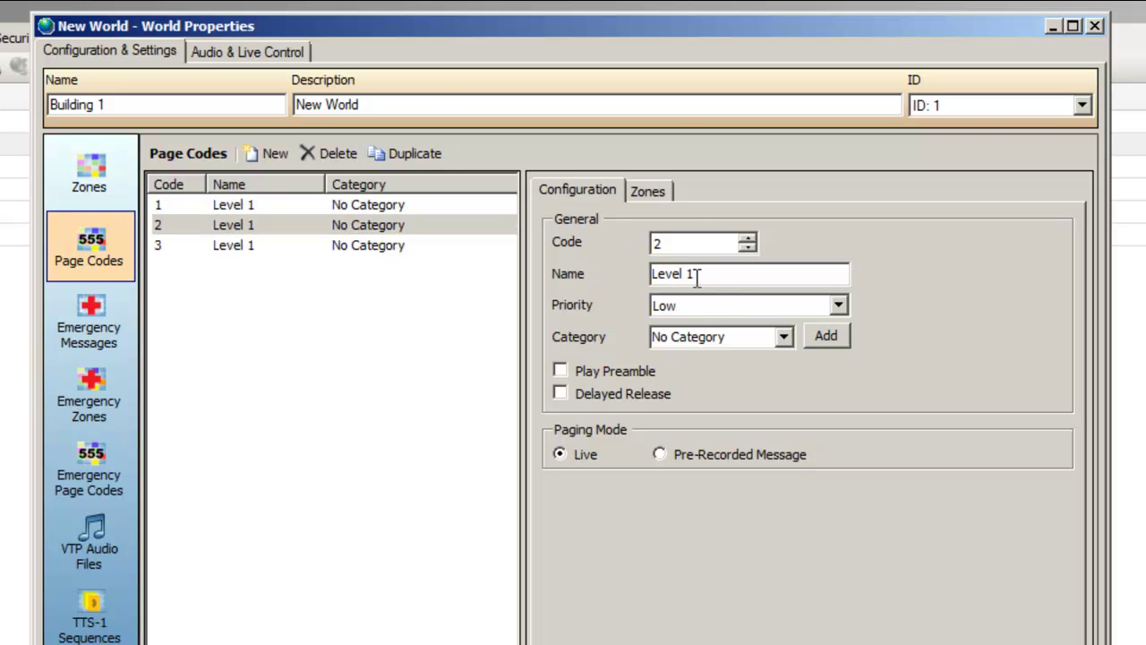
{"action": "key", "text": "BackSpace"}
{"action": "type", "text": "2"}
{"action": "left_click", "coordinate": [383, 247]}
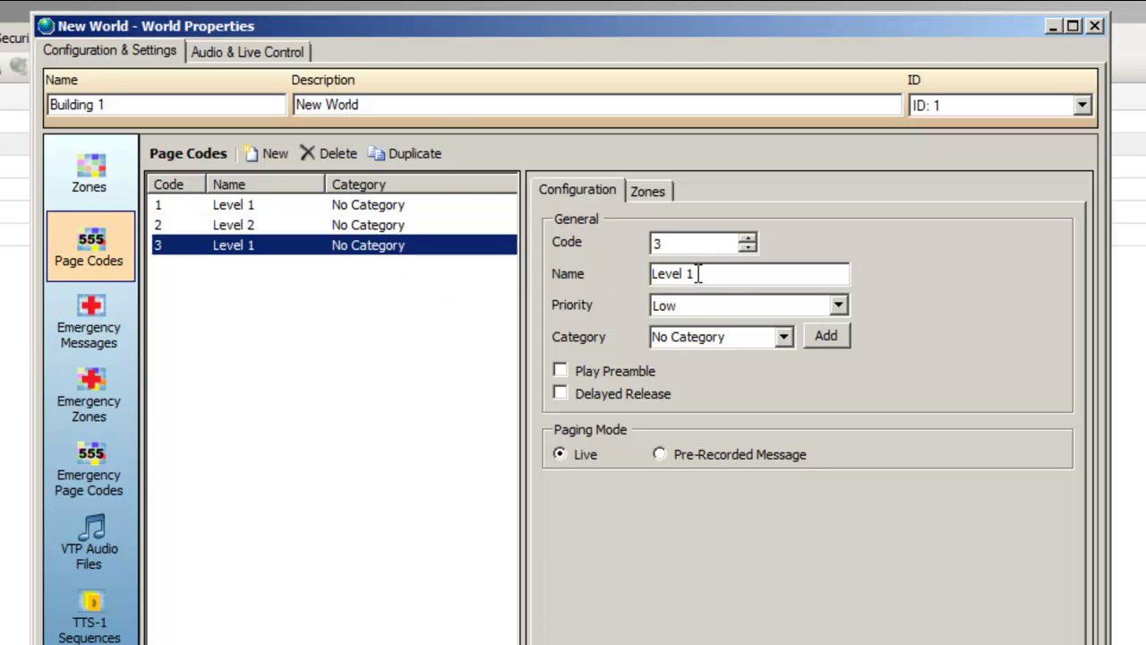
{"action": "left_click", "coordinate": [696, 276]}
{"action": "key", "text": "BackSpace"}
{"action": "type", "text": "3"}
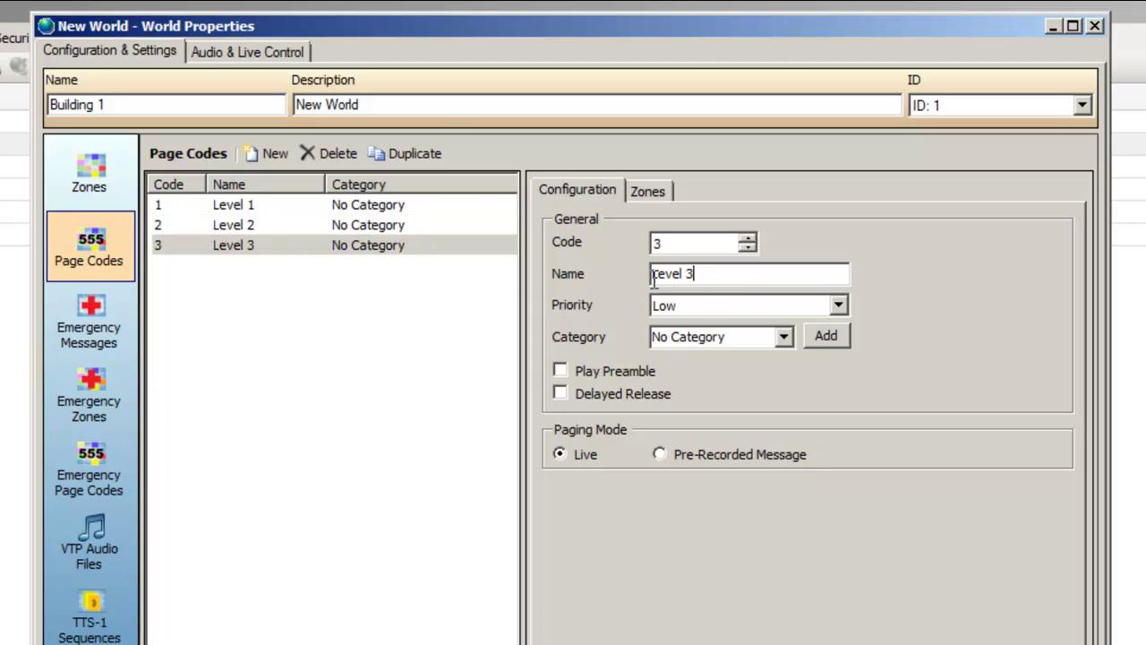
- Assign page codes Level 1, 2 and 3 to zones 001, 002 and 003 respectively
{"action": "left_click", "coordinate": [645, 190]}
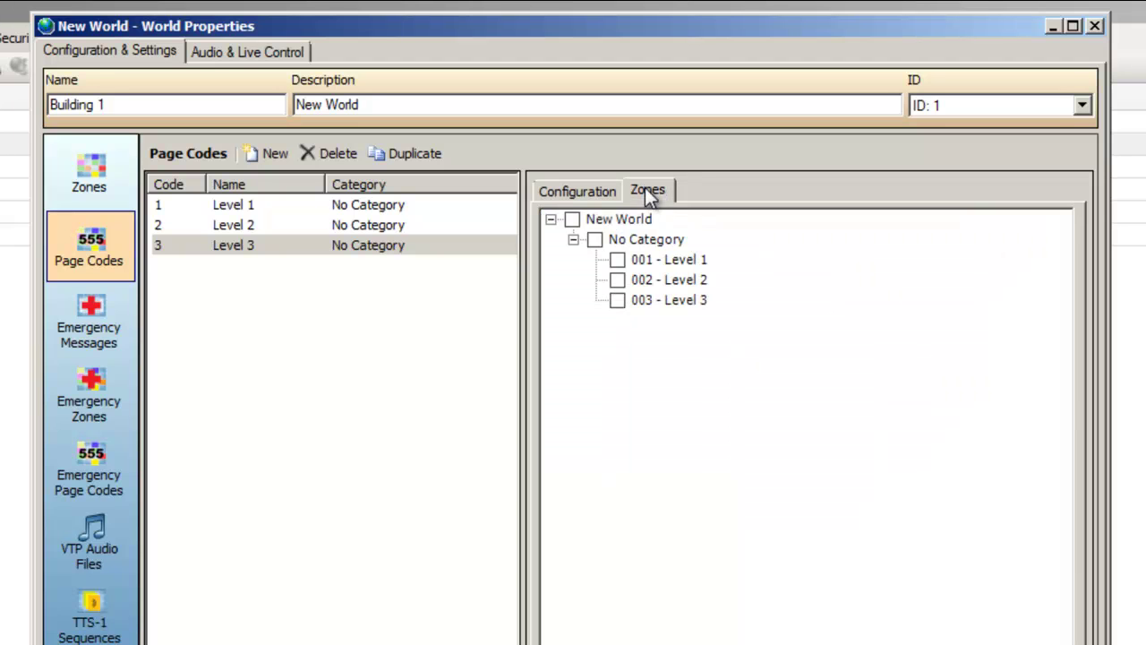
{"action": "left_click", "coordinate": [337, 208]}
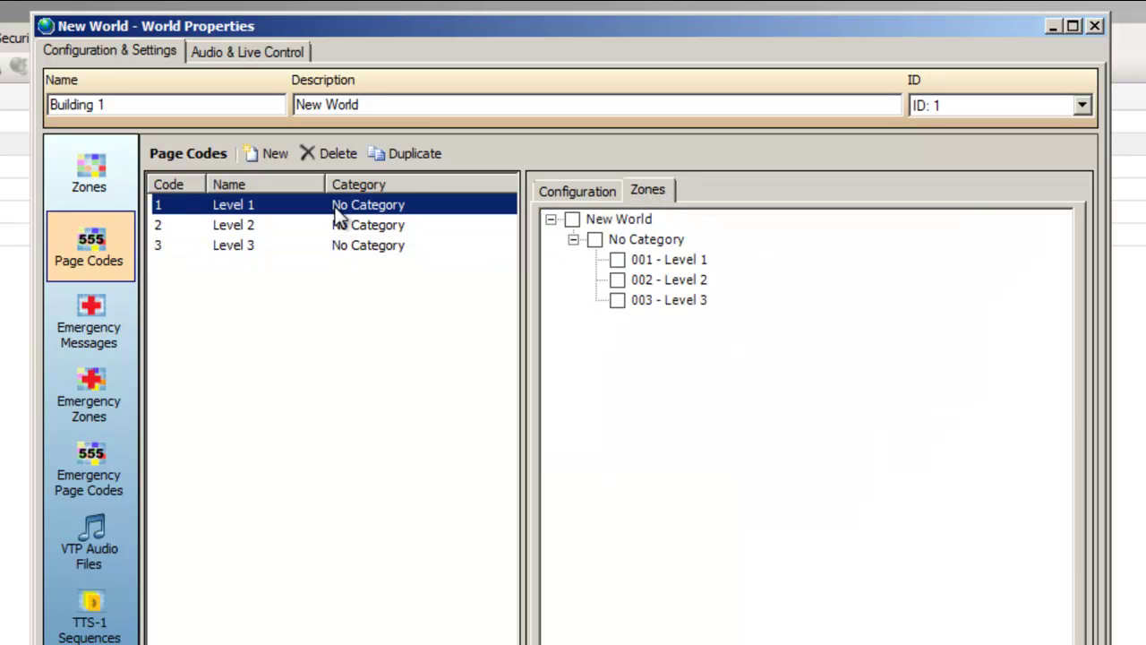
{"action": "left_click", "coordinate": [618, 259]}
{"action": "left_click", "coordinate": [410, 230]}
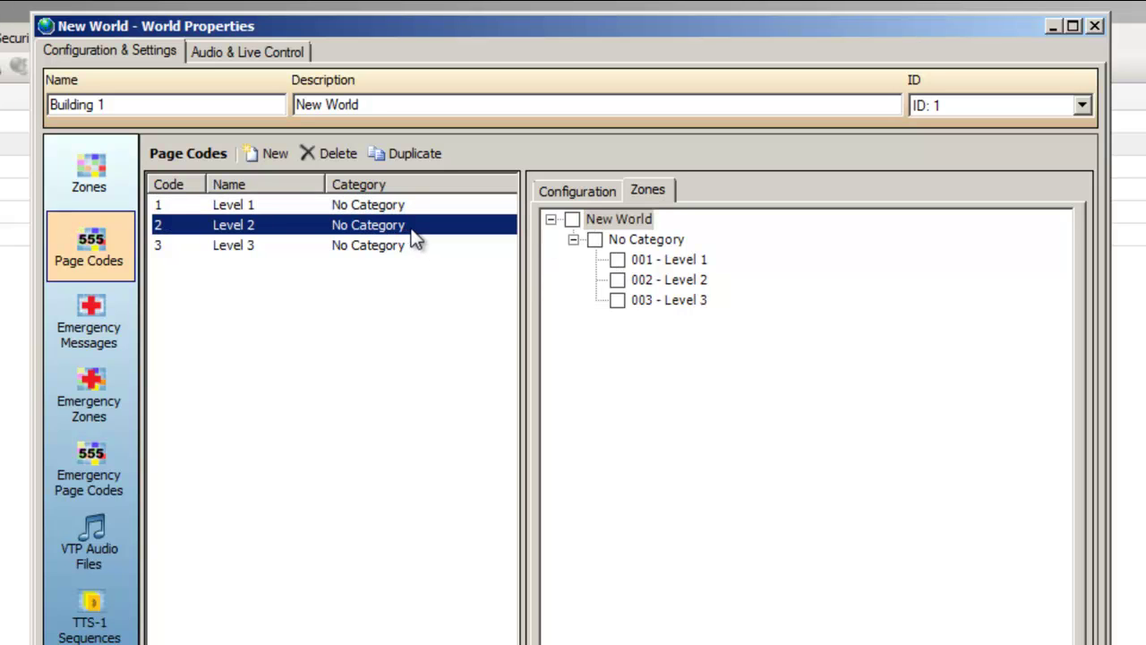
{"action": "left_click", "coordinate": [617, 279]}
{"action": "left_click", "coordinate": [401, 247]}
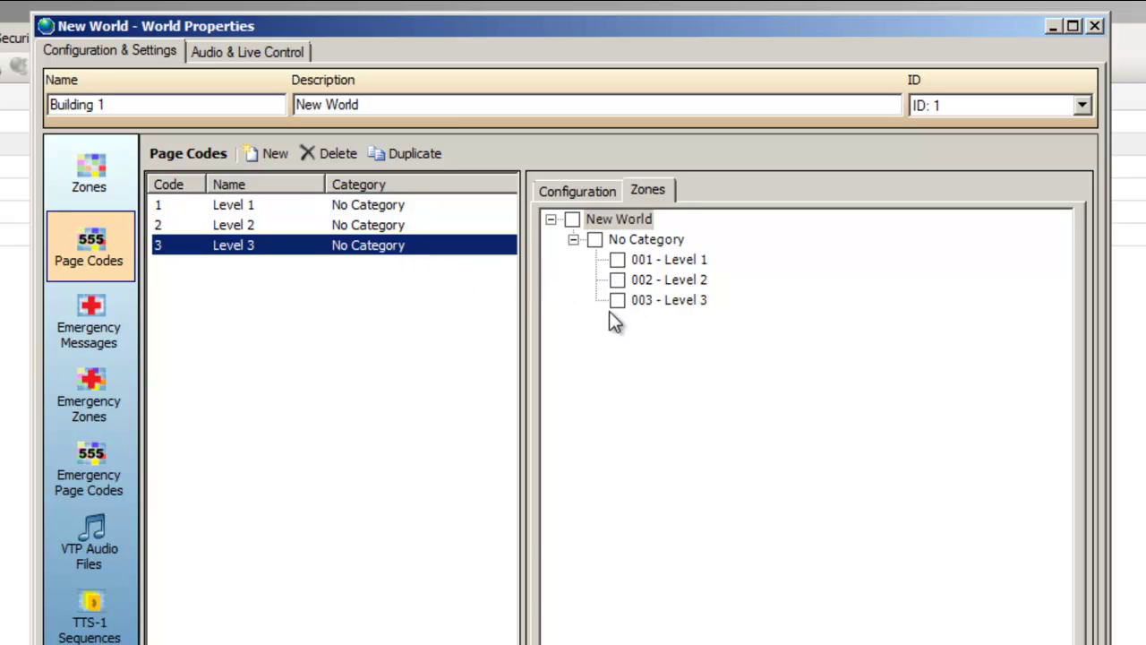
{"action": "left_click", "coordinate": [618, 301]}
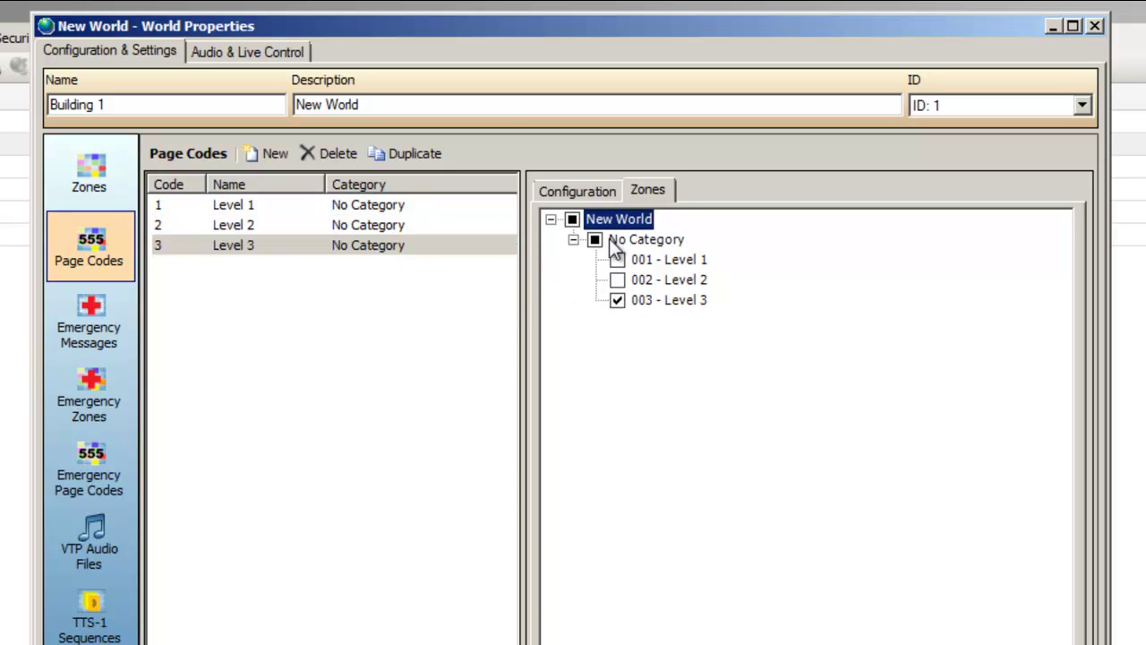
{"action": "left_click", "coordinate": [569, 193]}
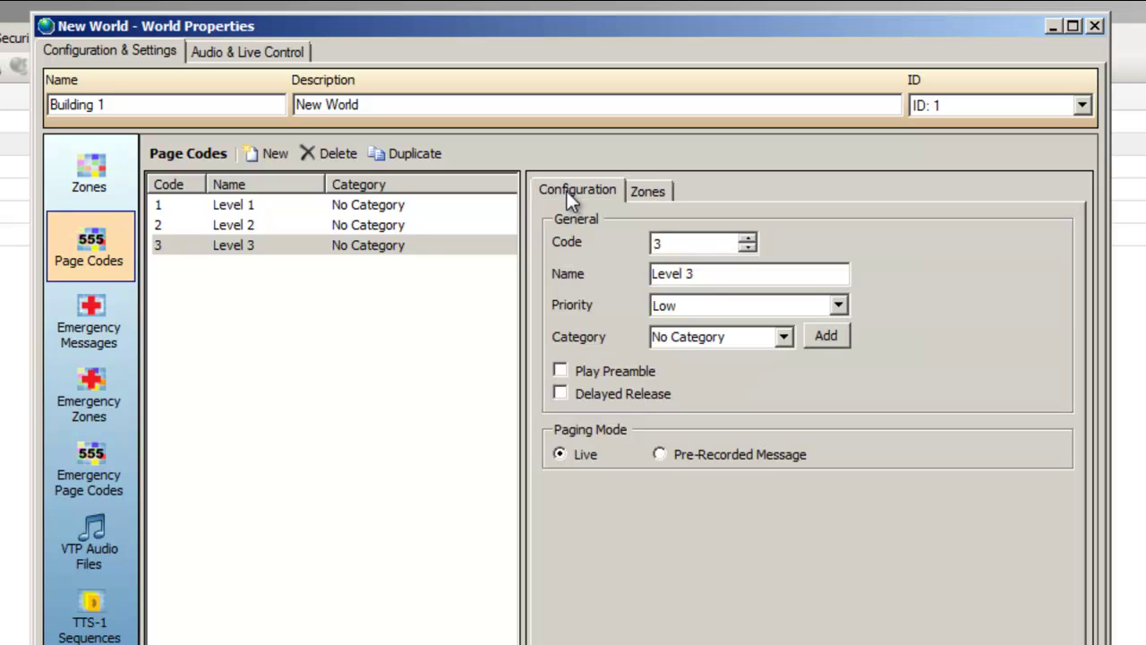
- Add a page code named 'All Level Page' with High priority
{"action": "left_click", "coordinate": [268, 154]}
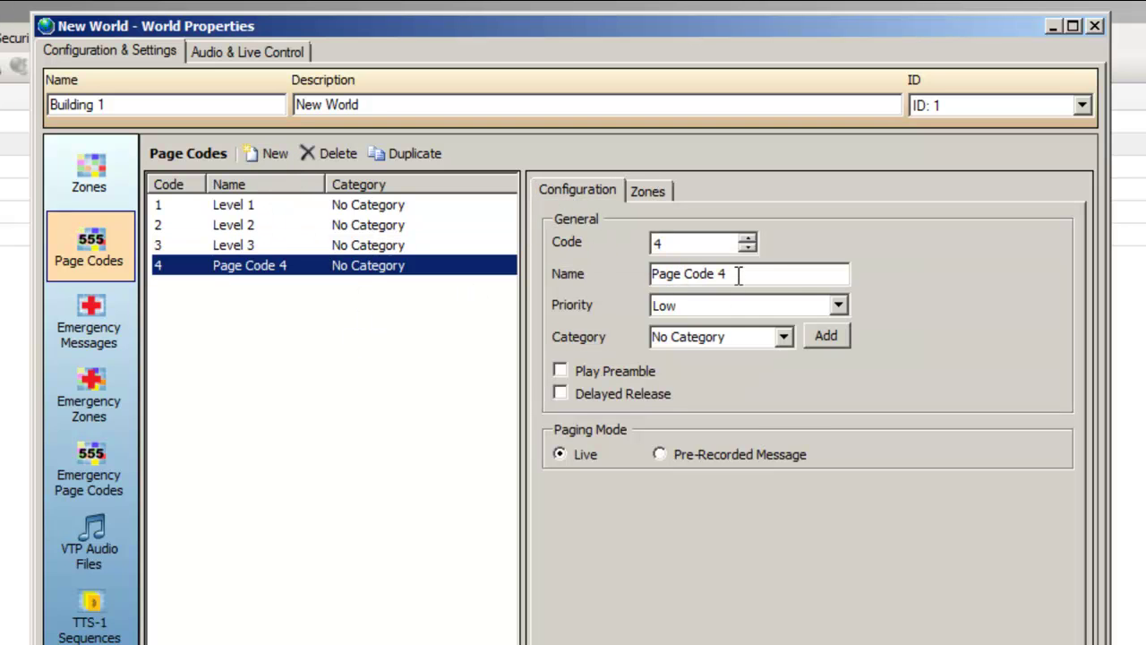
{"action": "left_click_drag", "start_coordinate": [743, 273], "coordinate": [607, 310]}
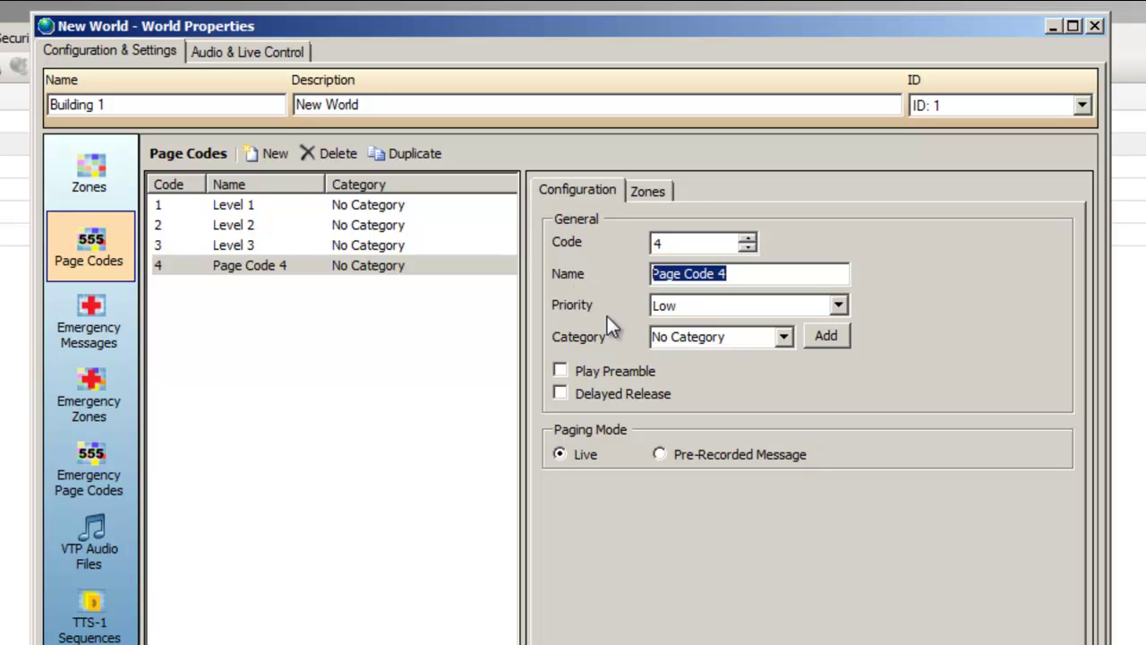
{"action": "type", "text": "All L"}
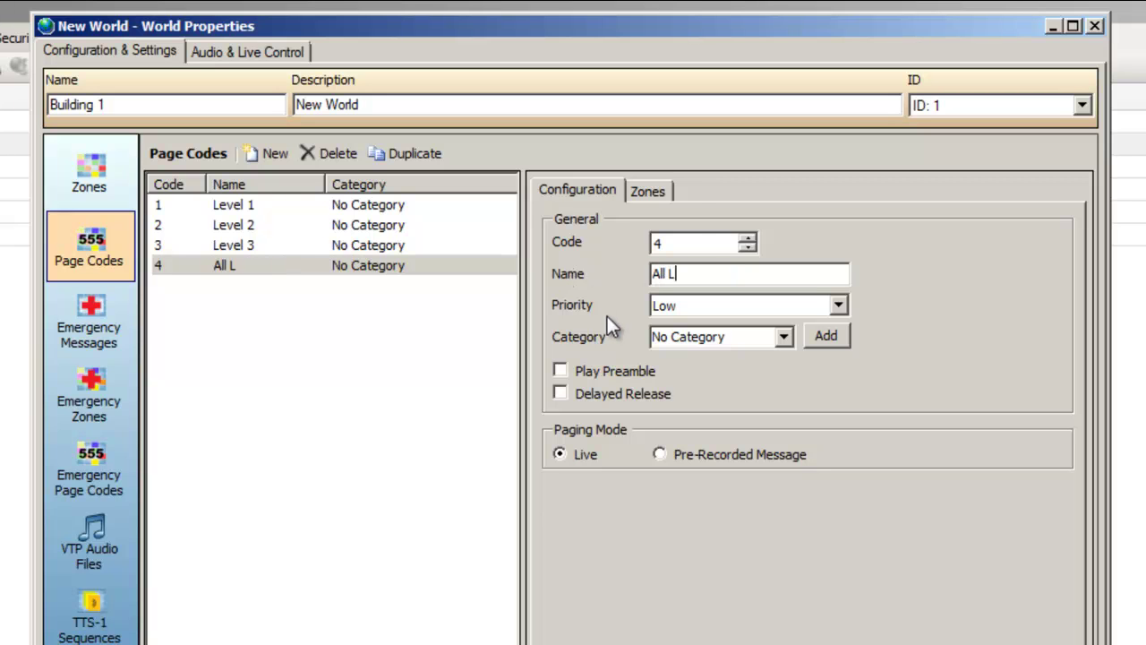
{"action": "type", "text": "evel Page"}
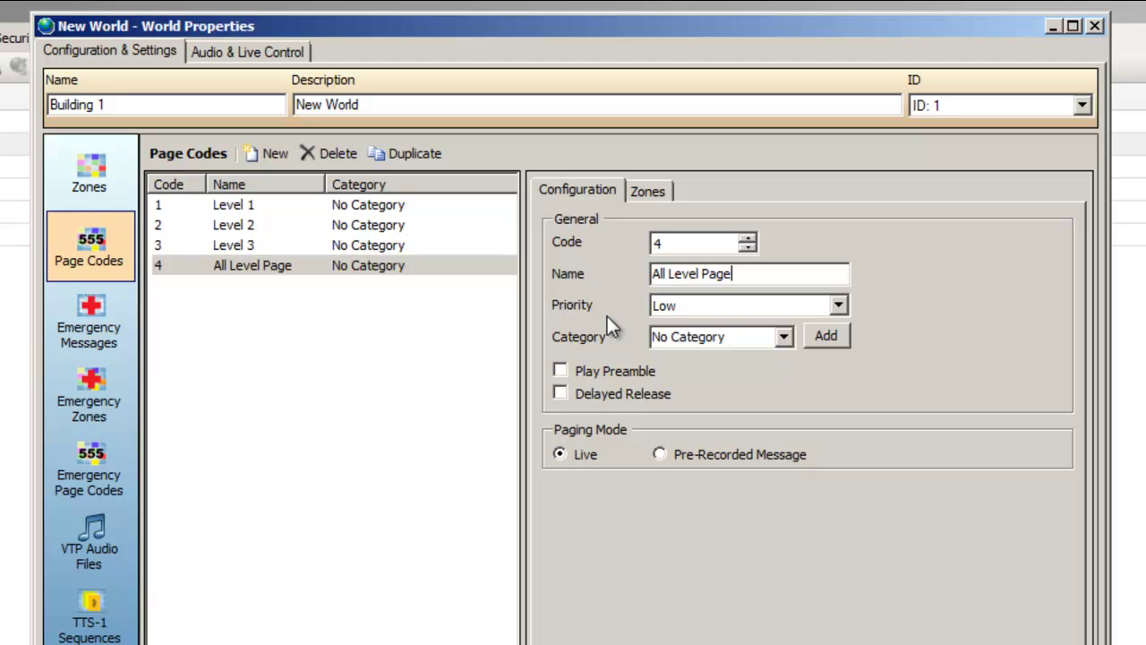
{"action": "left_click", "coordinate": [838, 305]}
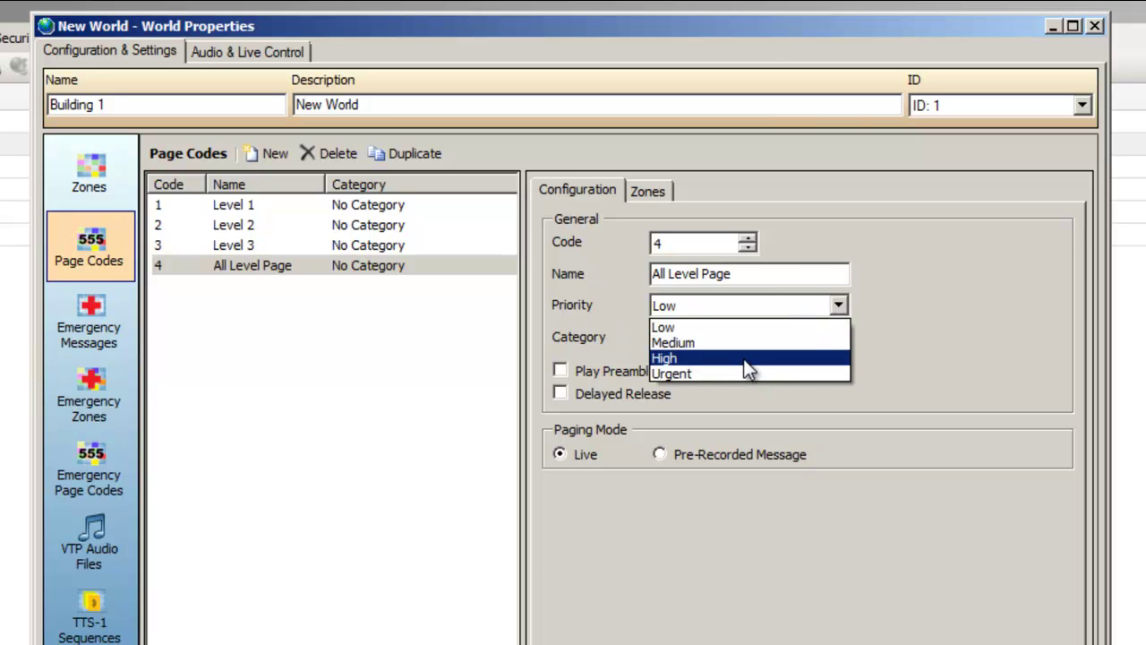
{"action": "left_click", "coordinate": [744, 359]}
- Target all three level zones with All Level Page and save the world properties
{"action": "left_click", "coordinate": [648, 191]}
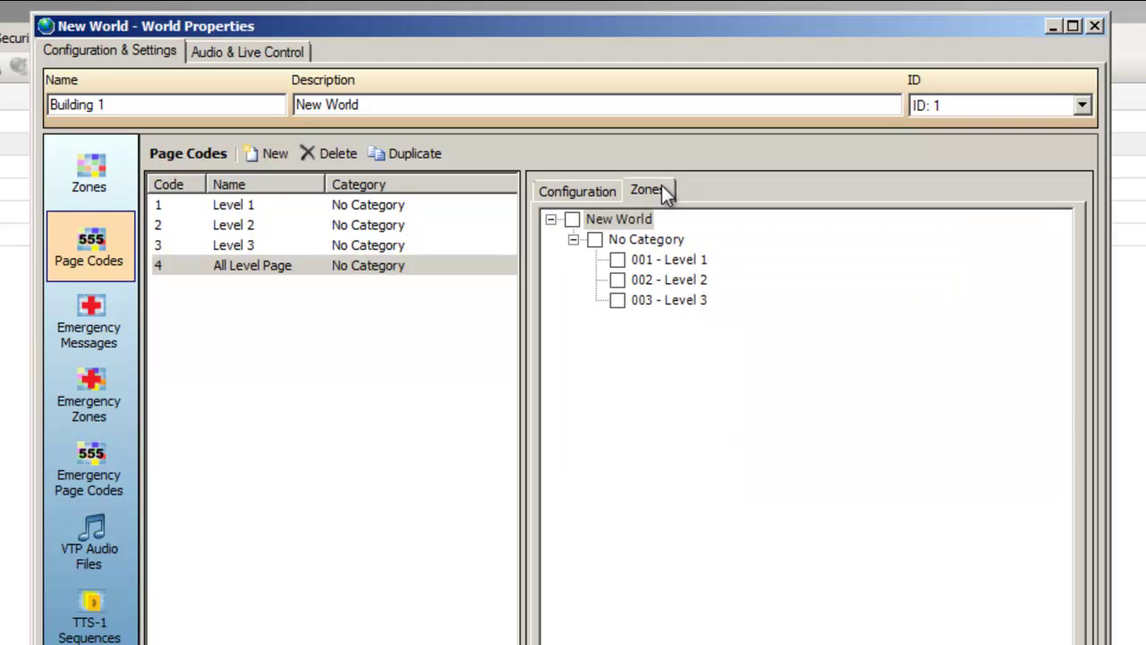
{"action": "left_click", "coordinate": [595, 240]}
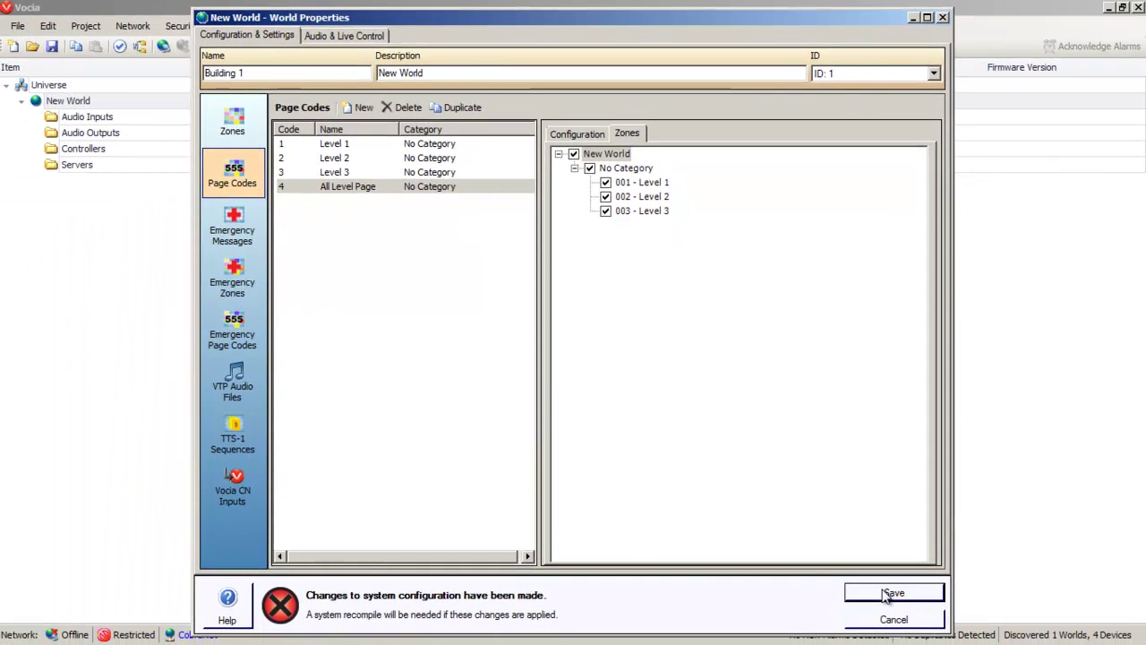
{"action": "left_click", "coordinate": [886, 594]}
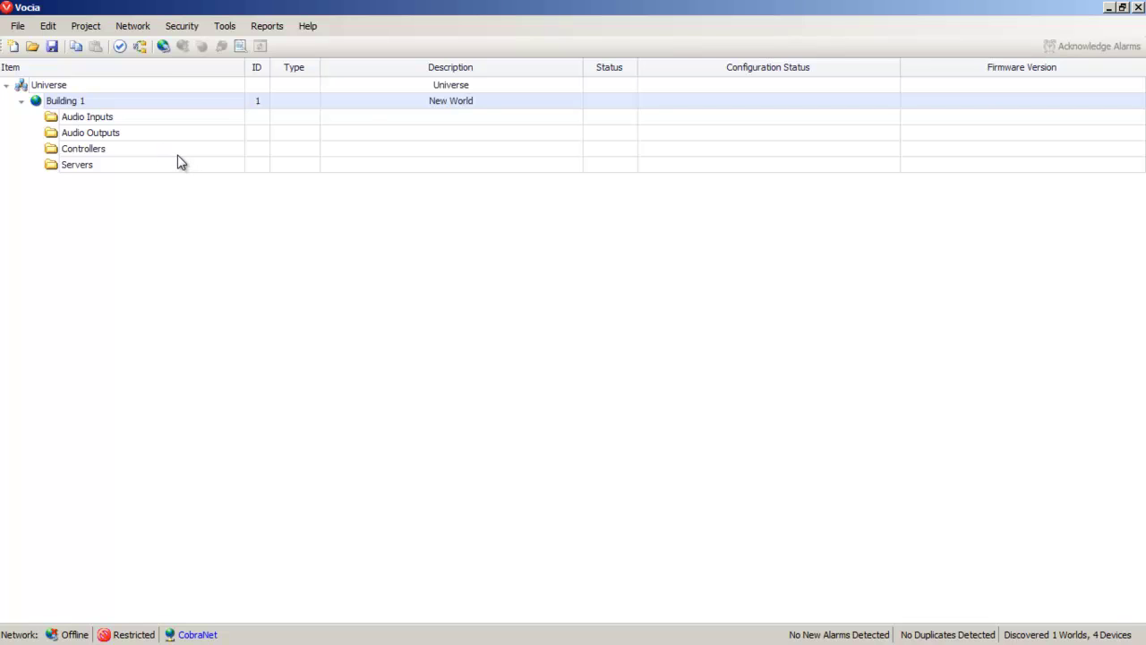
- Add a DS-4 paging station, DS-4 (1), under Building 1's Audio Inputs
{"action": "right_click", "coordinate": [91, 117]}
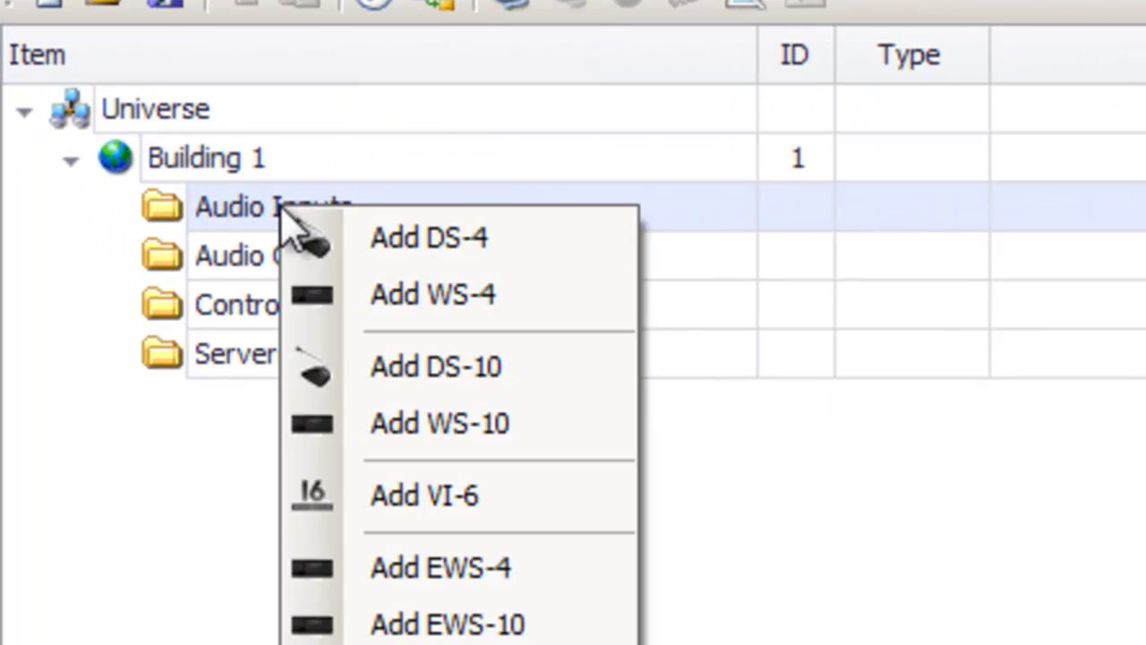
{"action": "left_click", "coordinate": [536, 260]}
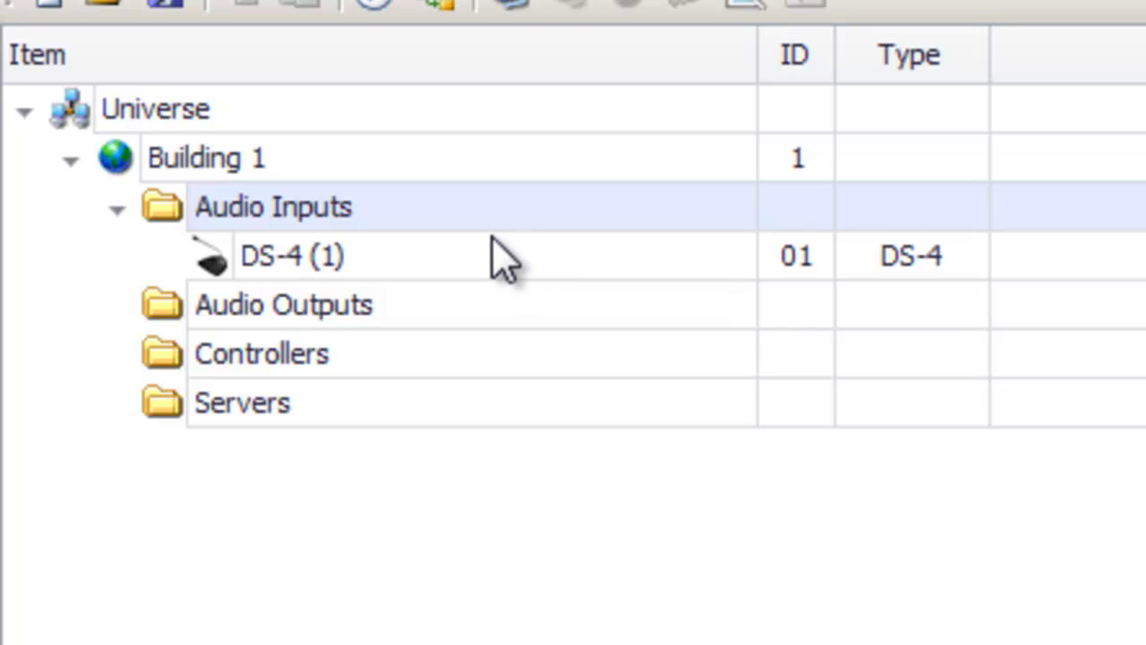
- Open the DS-4 station's properties and set its device ID to 02
{"action": "right_click", "coordinate": [315, 254]}
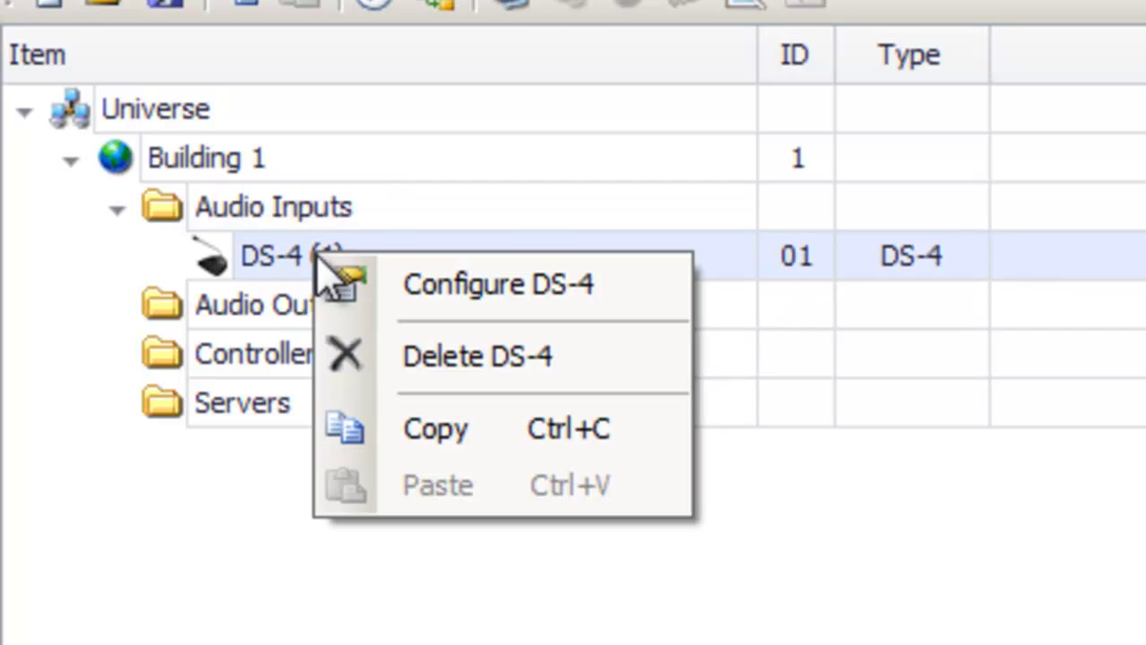
{"action": "left_click", "coordinate": [458, 298]}
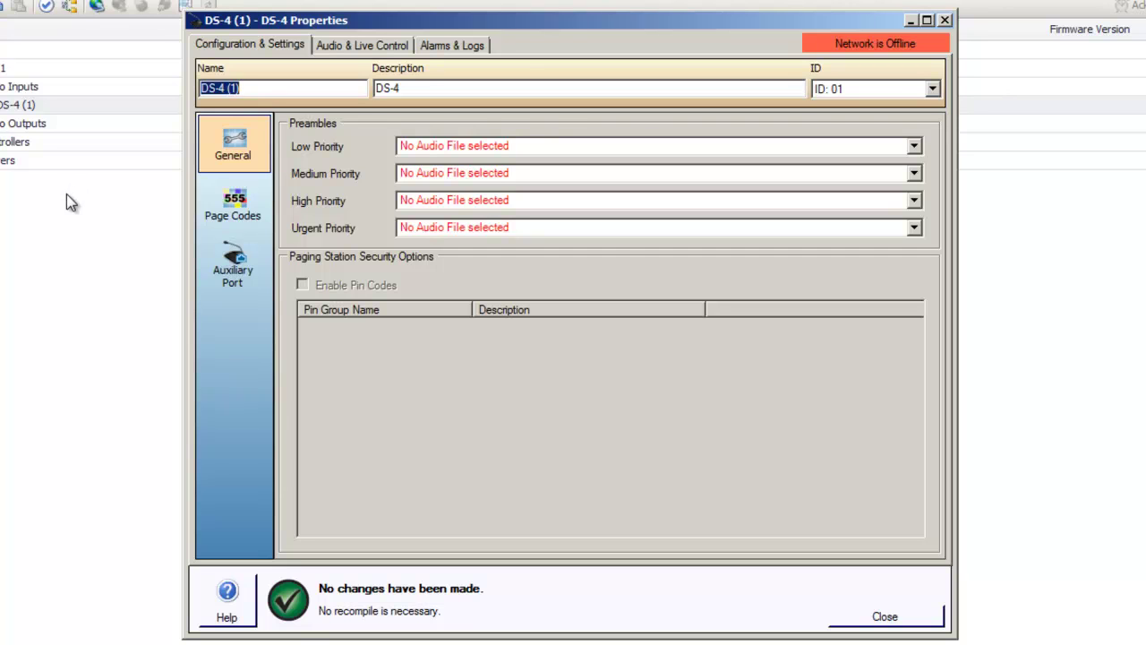
{"action": "left_click", "coordinate": [932, 87]}
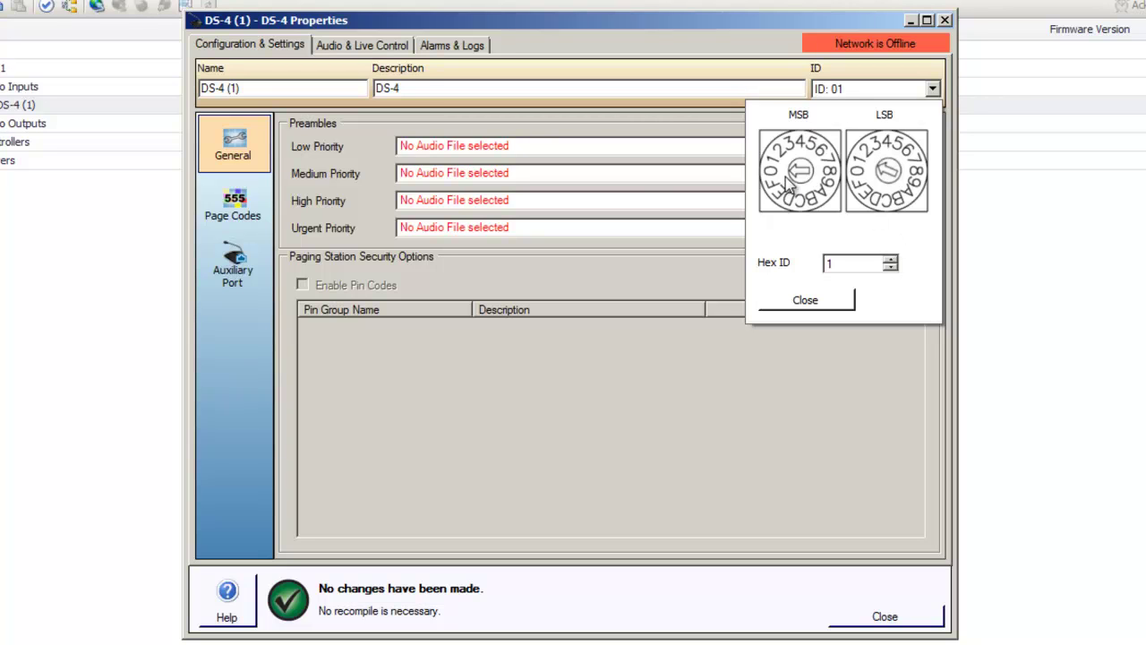
{"action": "left_click", "coordinate": [866, 154]}
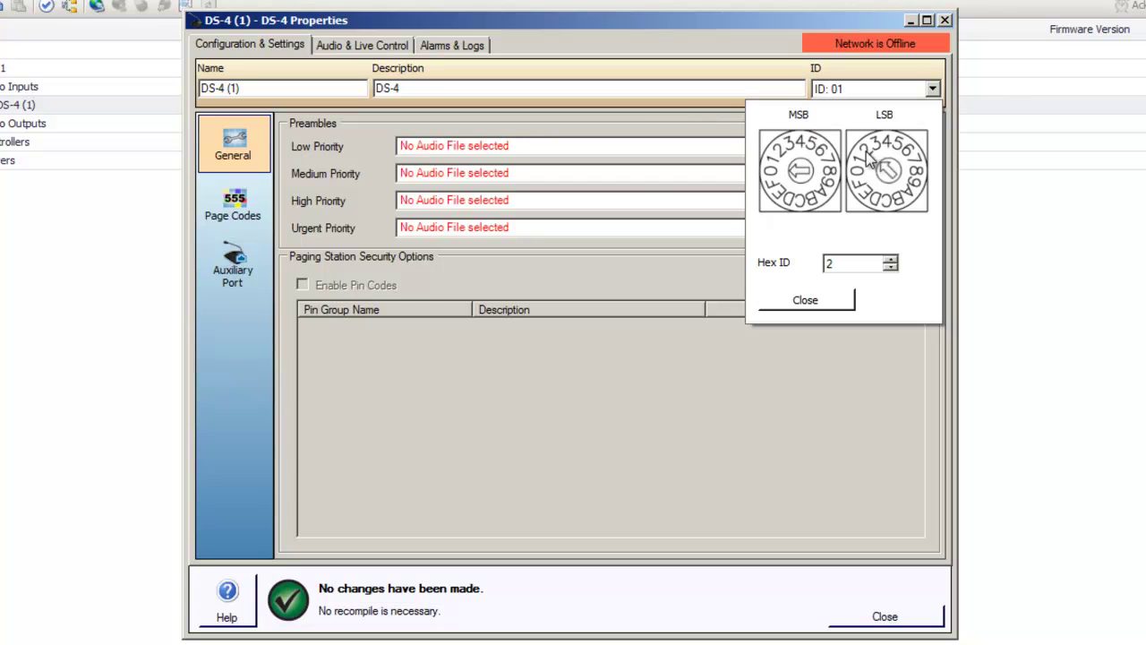
{"action": "left_click", "coordinate": [865, 171]}
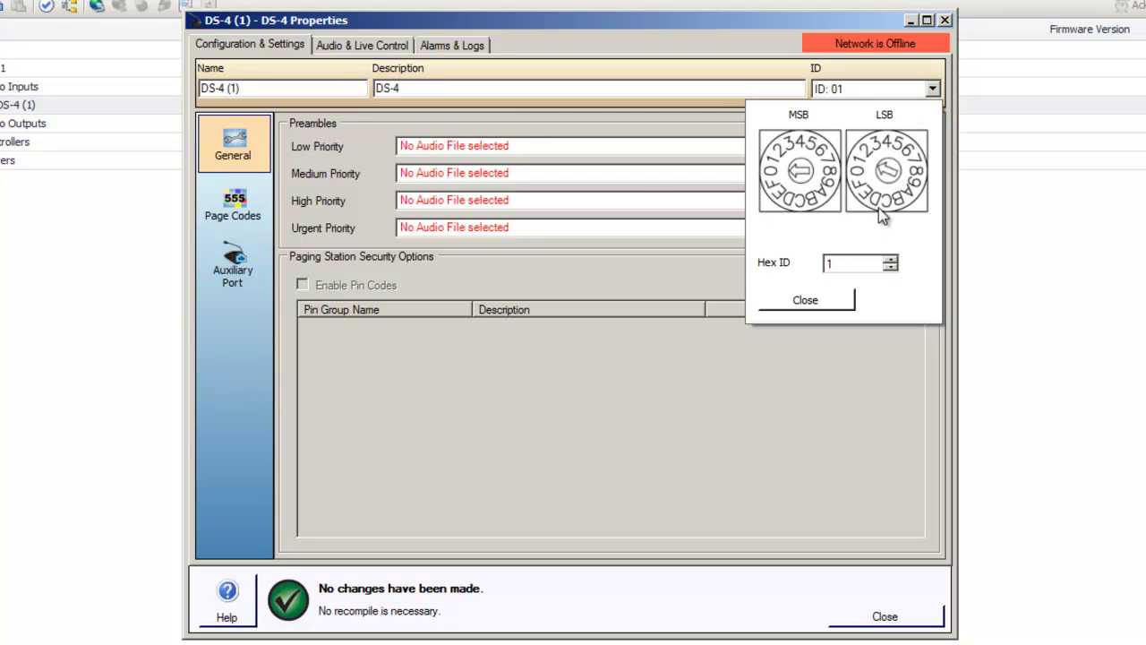
{"action": "left_click", "coordinate": [890, 259]}
{"action": "left_click", "coordinate": [890, 259]}
{"action": "left_click", "coordinate": [890, 267]}
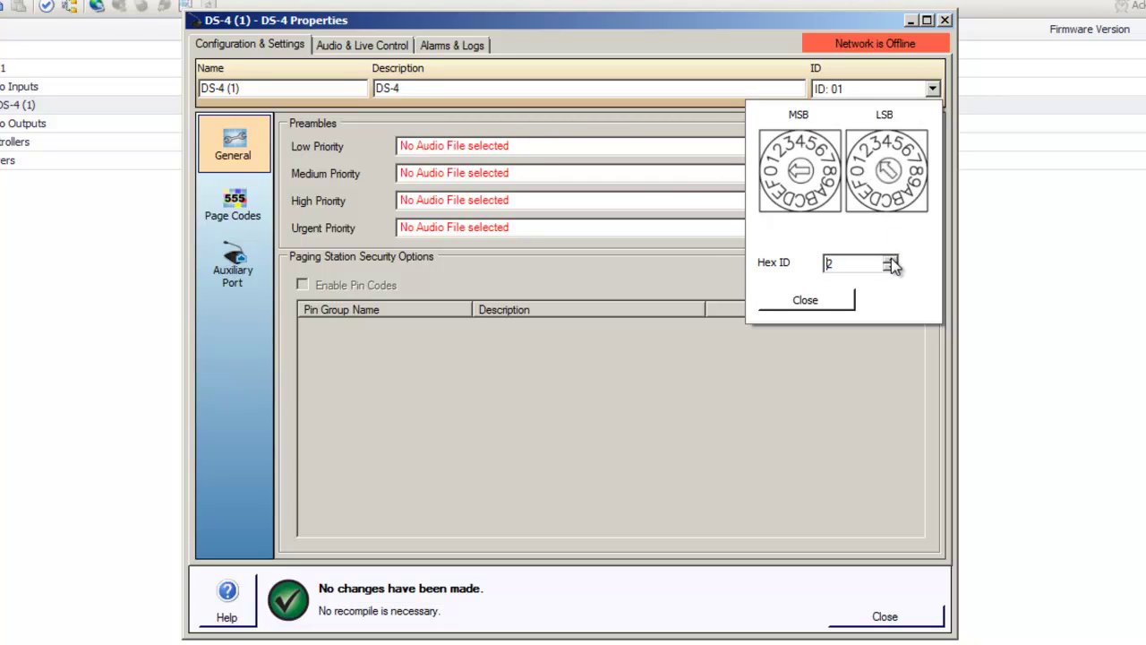
{"action": "left_click", "coordinate": [801, 300]}
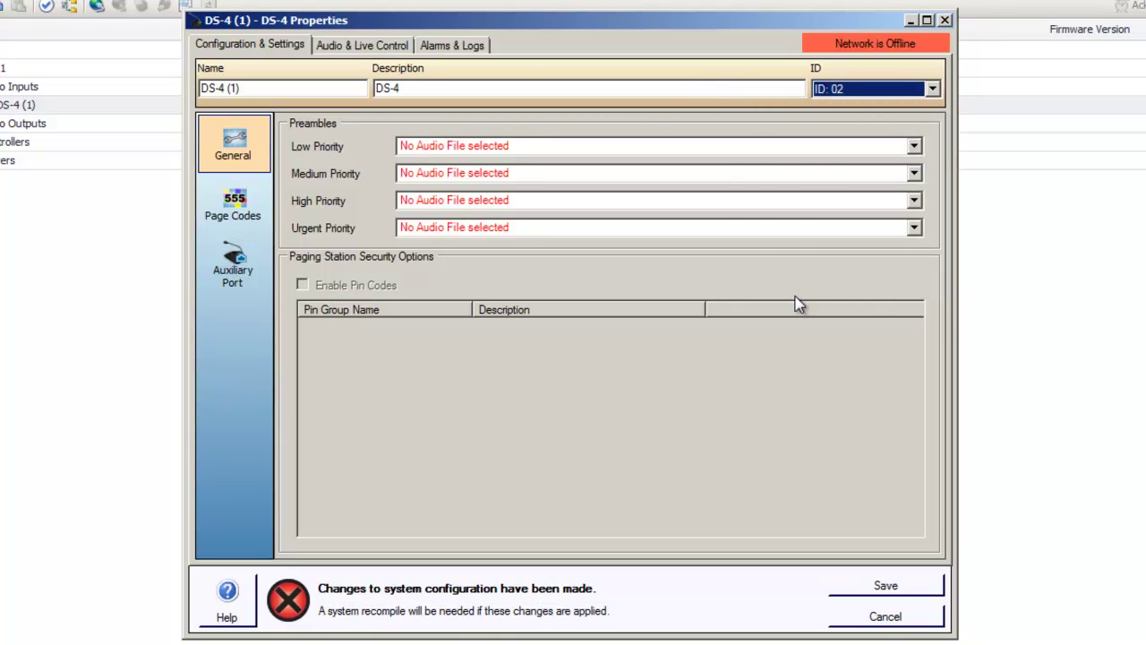
- Rename the station to 'Level 1,2 & 3 Paging Station'
{"action": "left_click", "coordinate": [288, 89]}
{"action": "left_click_drag", "start_coordinate": [288, 89], "coordinate": [198, 89]}
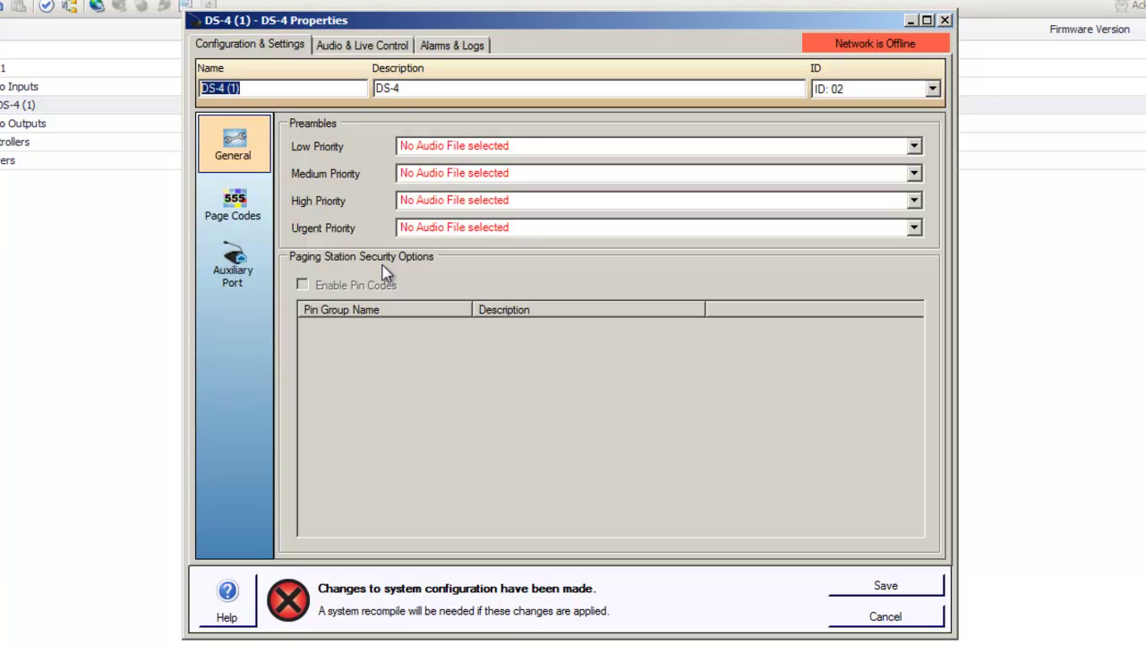
{"action": "type", "text": "Level 1"}
{"action": "type", "text": ".2"}
{"action": "type", "text": " & 3 Pa"}
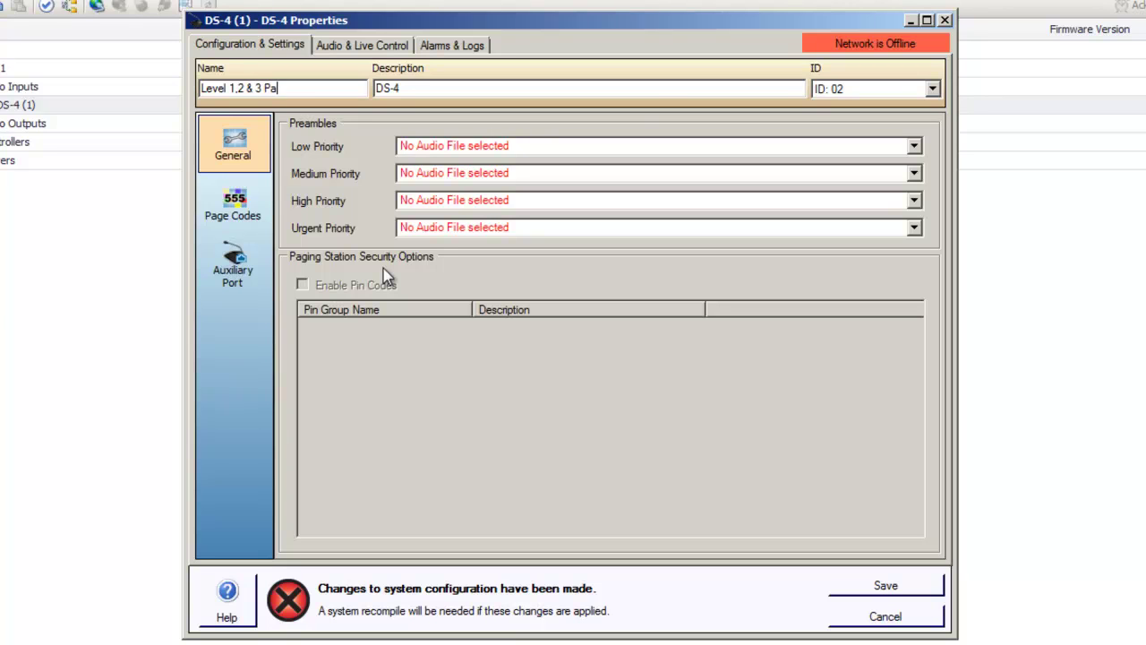
{"action": "type", "text": "ging St"}
{"action": "type", "text": "ation"}
- Assign page codes Level 1, Level 2, Level 3 and All Level Page to buttons A–D, then save
{"action": "left_click", "coordinate": [234, 204]}
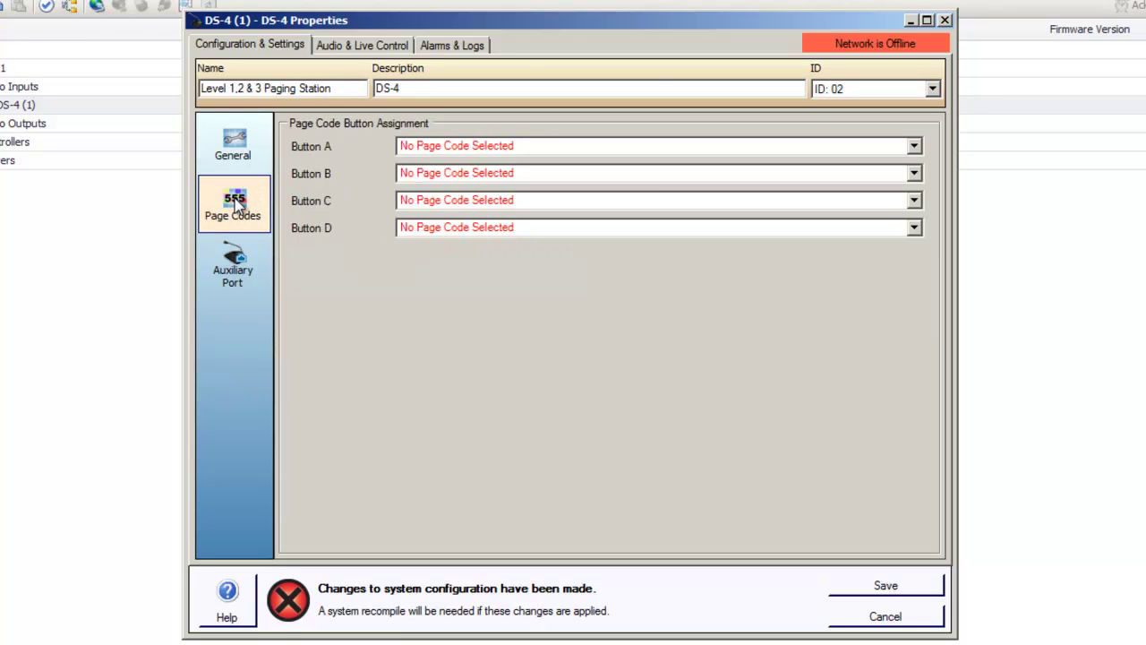
{"action": "left_click", "coordinate": [590, 150]}
{"action": "left_click", "coordinate": [578, 180]}
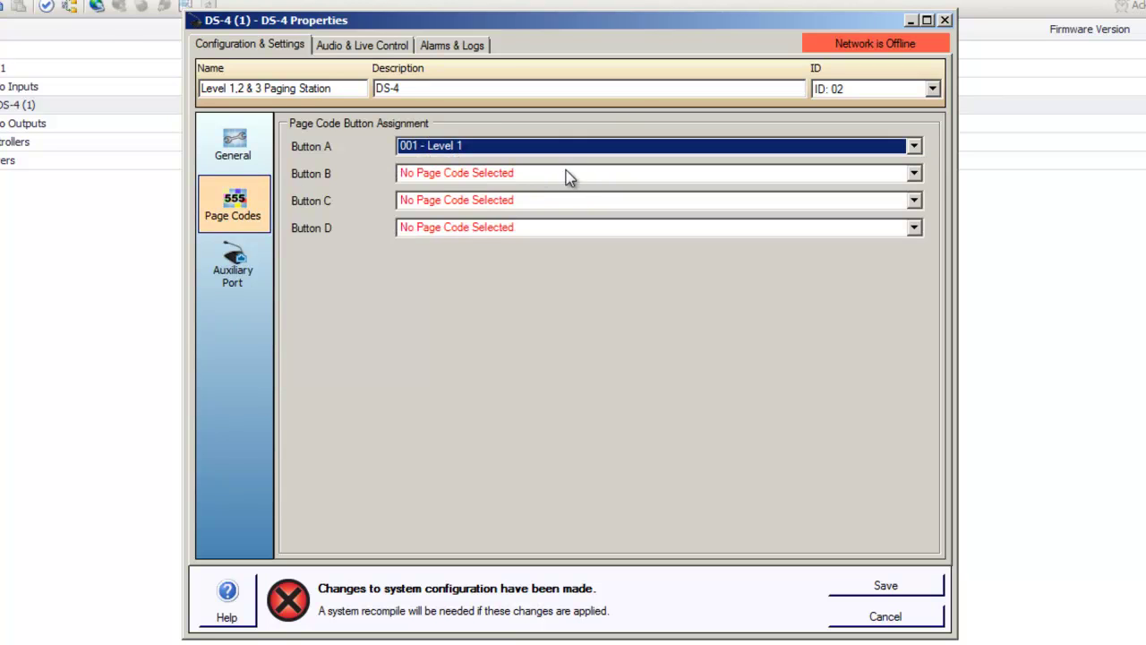
{"action": "left_click", "coordinate": [566, 175]}
{"action": "left_click", "coordinate": [545, 221]}
{"action": "left_click", "coordinate": [542, 201]}
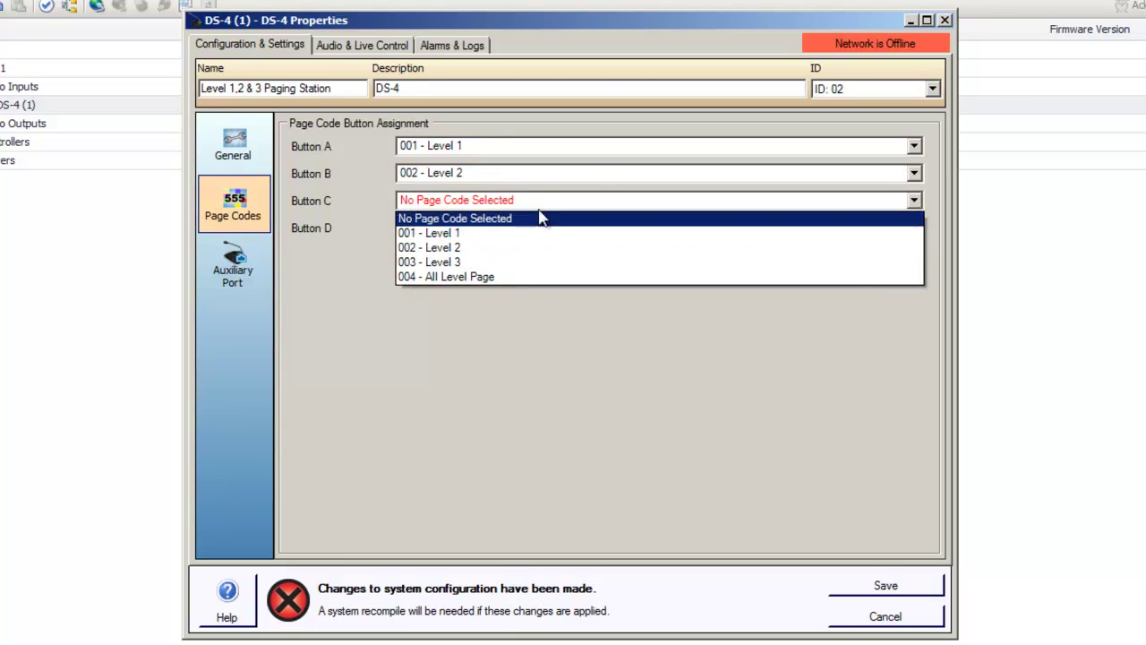
{"action": "left_click", "coordinate": [527, 262]}
{"action": "left_click", "coordinate": [512, 226]}
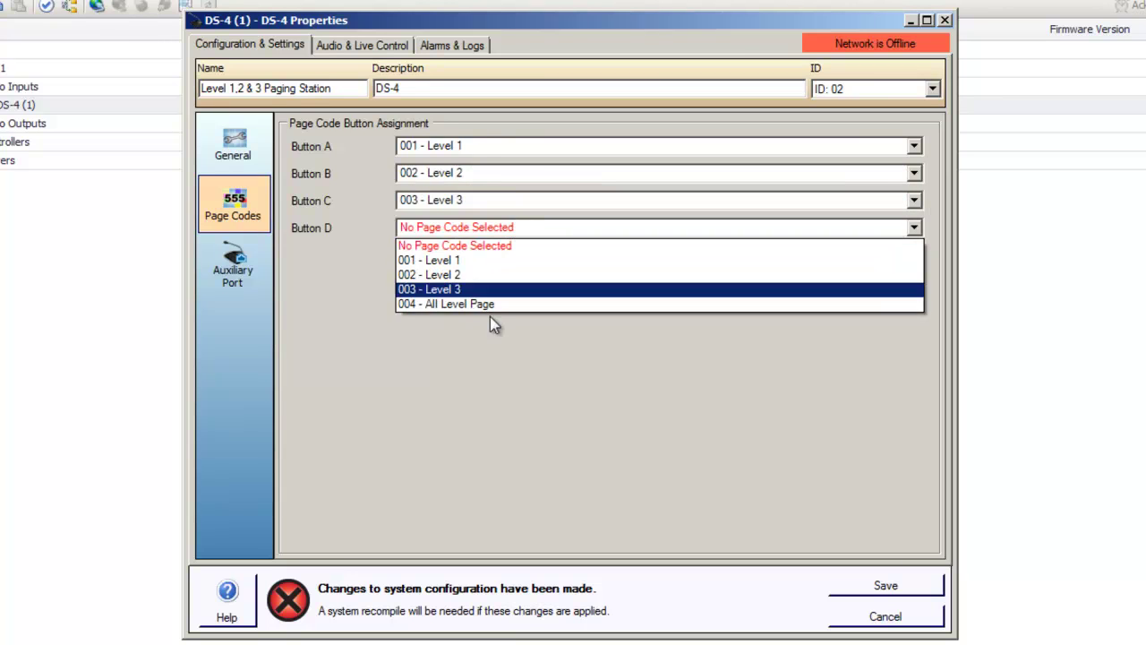
{"action": "left_click", "coordinate": [486, 305]}
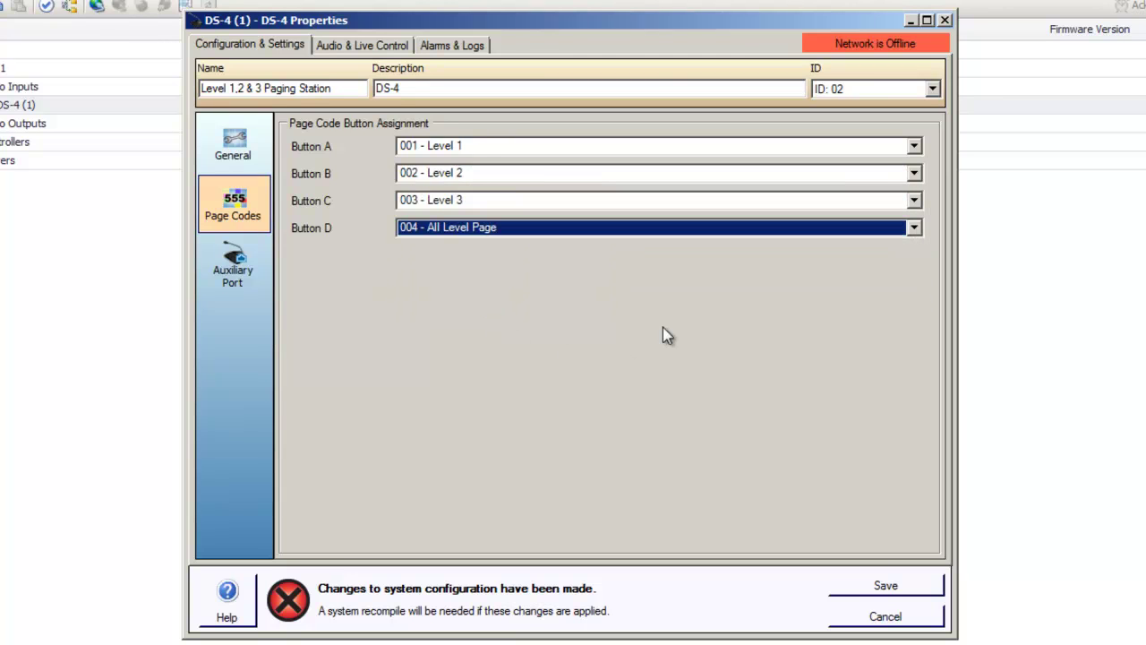
{"action": "left_click", "coordinate": [873, 586]}
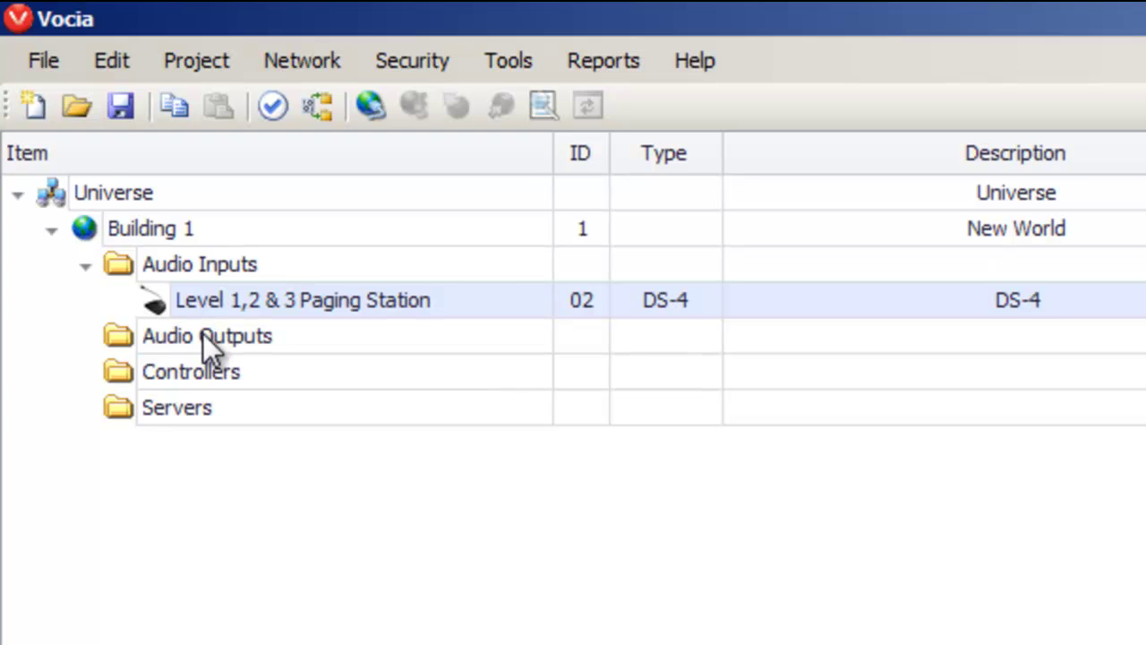
- Add a VA-4030 amplifier named 'Level 1,2 & 3 Amplifier' with ID A1
{"action": "right_click", "coordinate": [229, 333]}
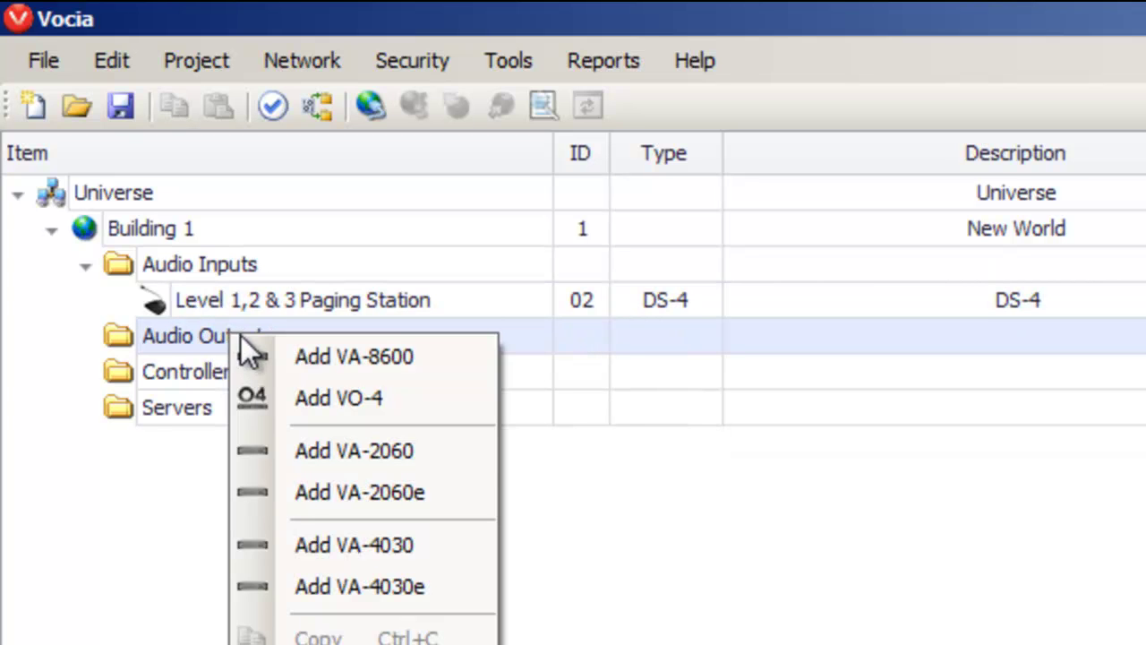
{"action": "left_click", "coordinate": [319, 555]}
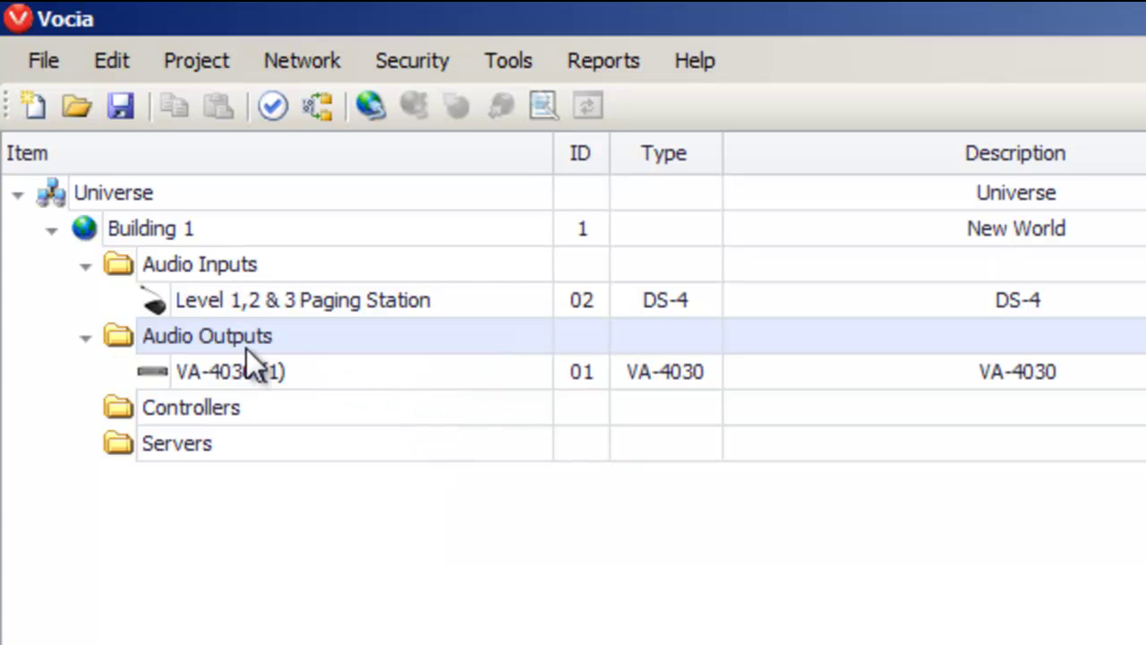
{"action": "left_click", "coordinate": [231, 374]}
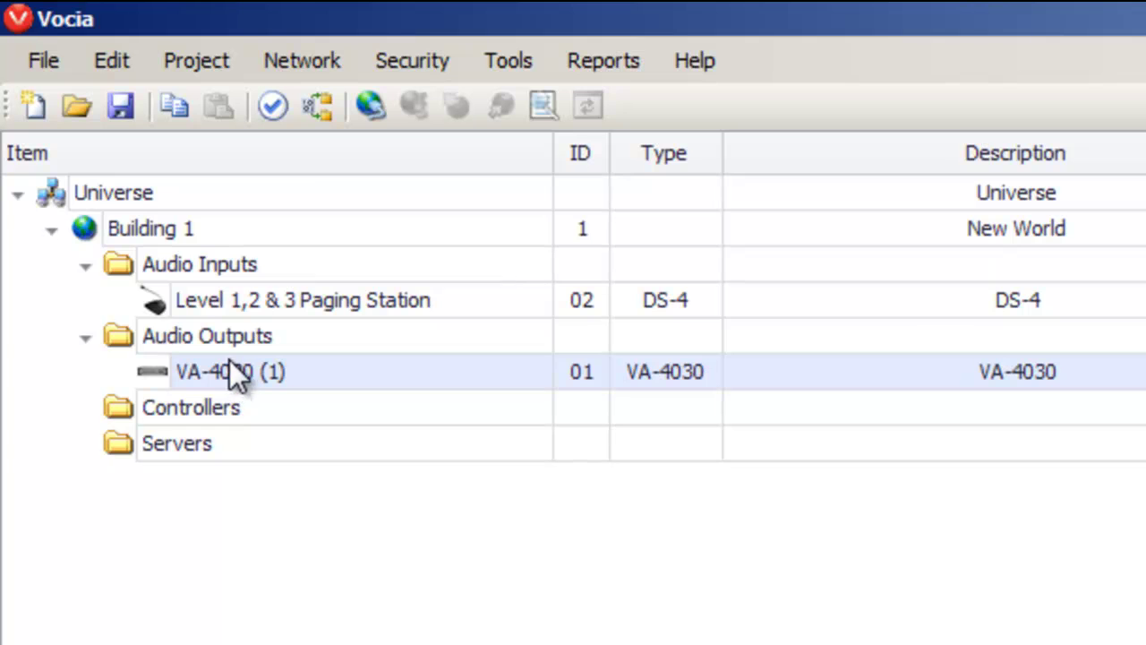
{"action": "double_click", "coordinate": [231, 362]}
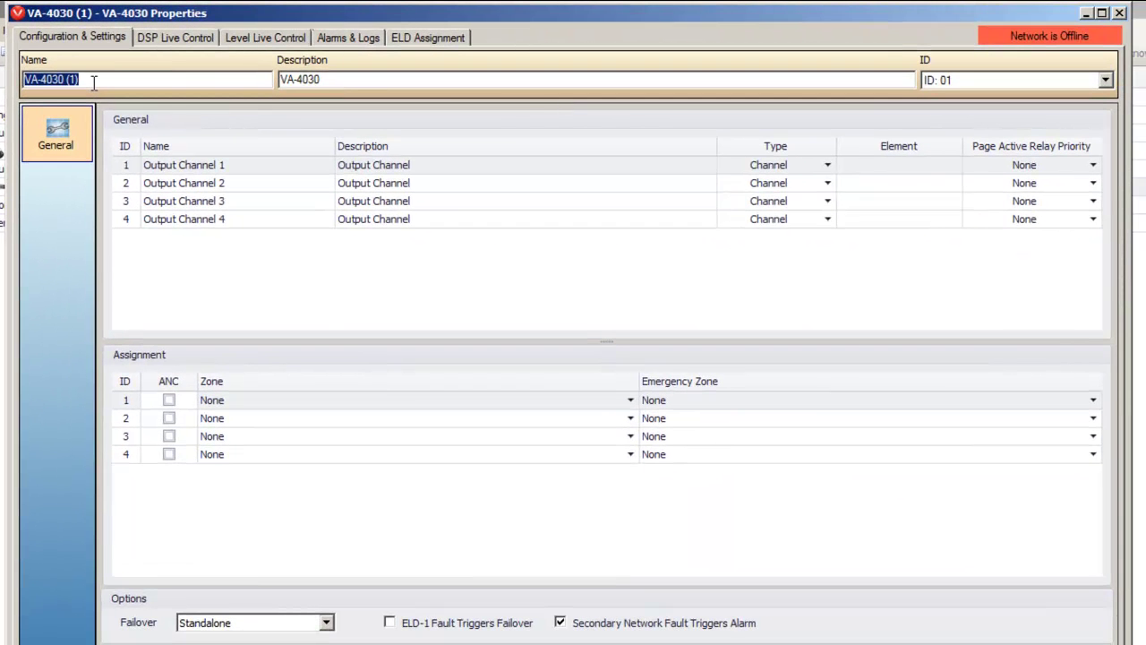
{"action": "type", "text": "Level"}
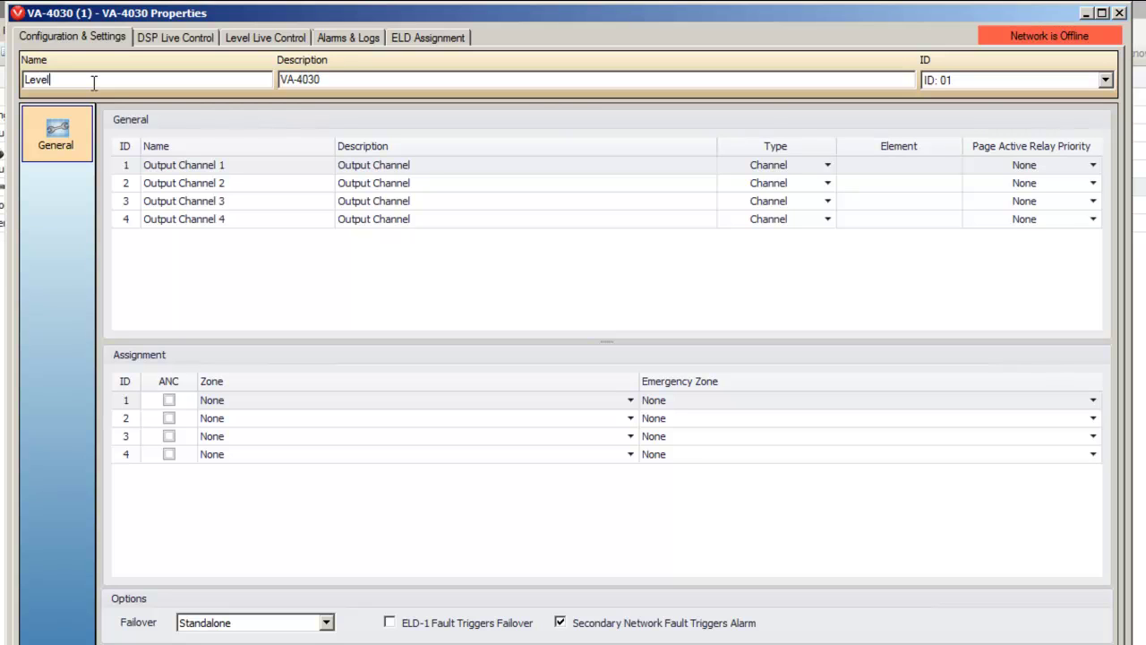
{"action": "type", "text": " 1,2 & 3 Amplifier"}
{"action": "left_click", "coordinate": [1105, 80]}
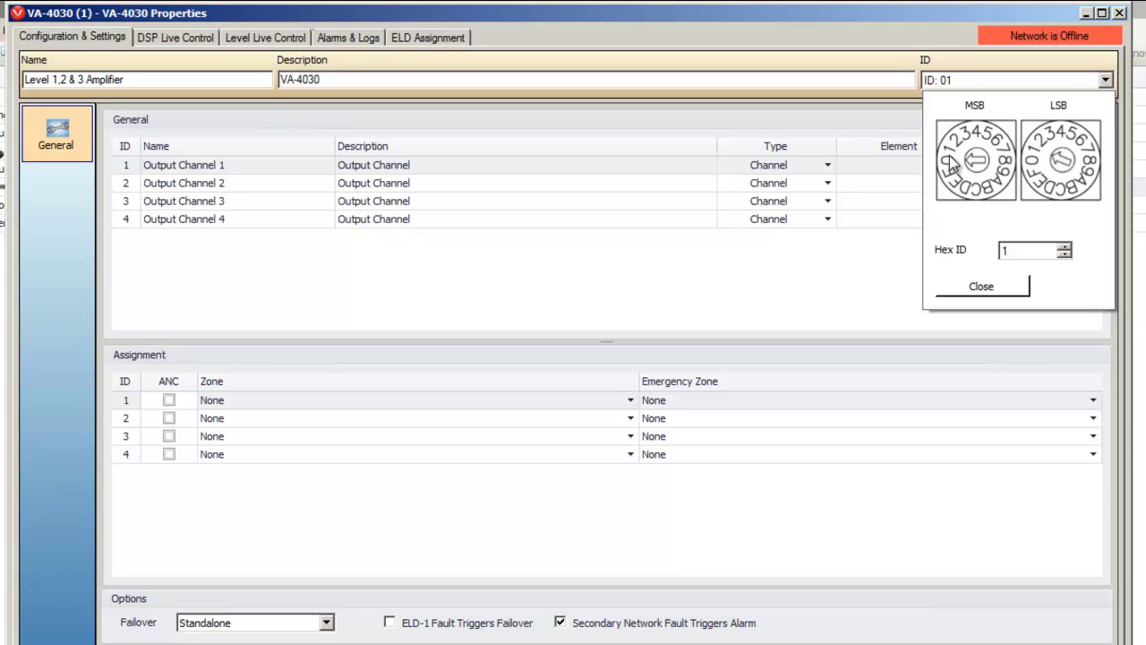
{"action": "left_click", "coordinate": [1000, 186]}
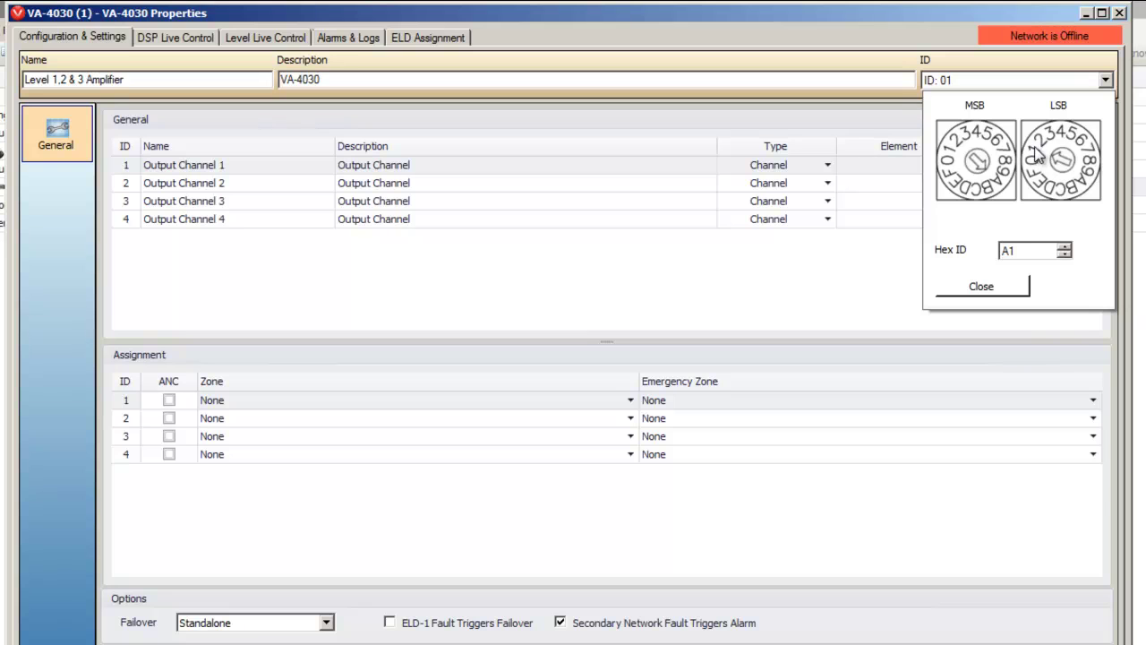
{"action": "left_click", "coordinate": [994, 287]}
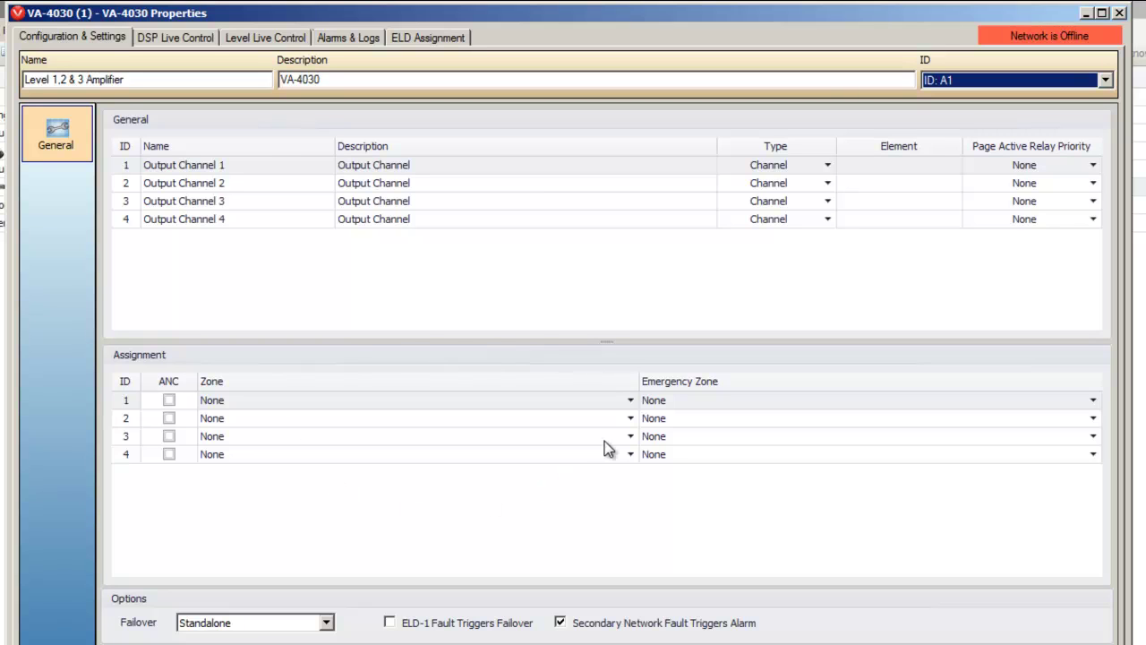
- Assign amplifier channels 1–3 to zones Level 1, Level 2 and Level 3, then save
{"action": "left_click", "coordinate": [630, 399]}
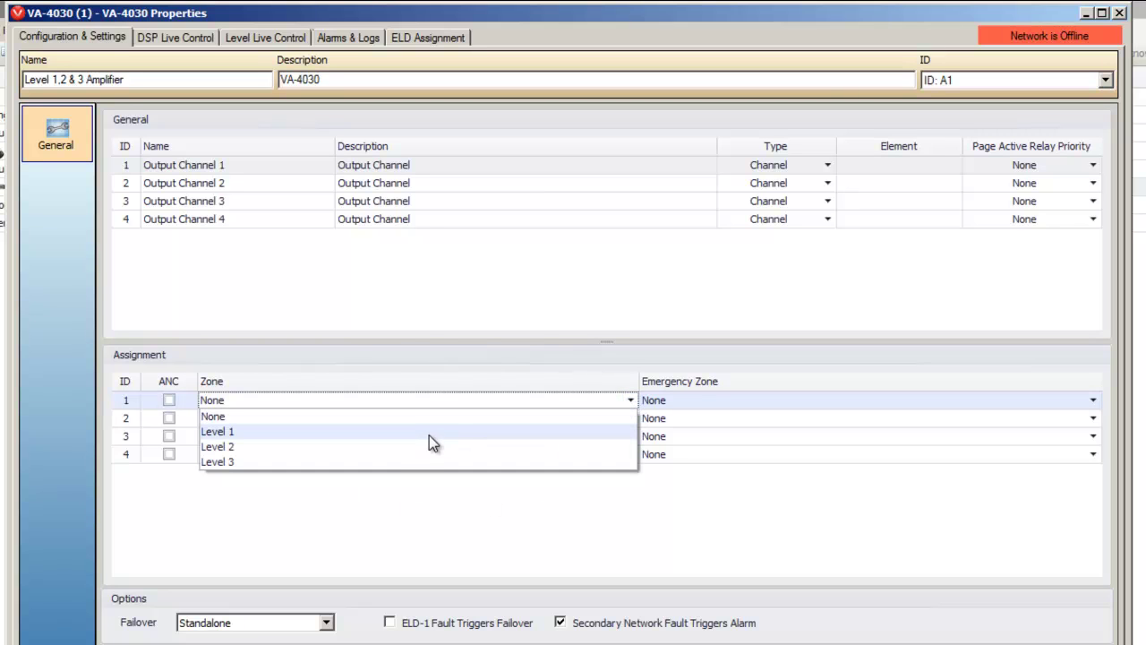
{"action": "left_click", "coordinate": [430, 433]}
{"action": "left_click", "coordinate": [630, 418]}
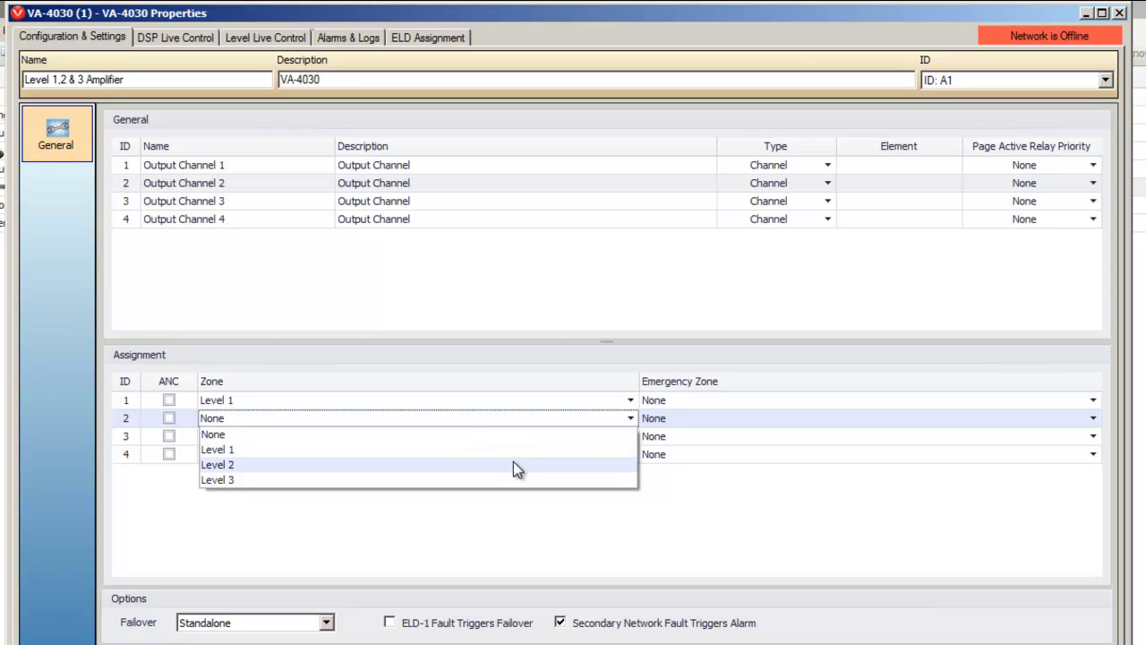
{"action": "left_click", "coordinate": [512, 465]}
{"action": "left_click", "coordinate": [630, 436]}
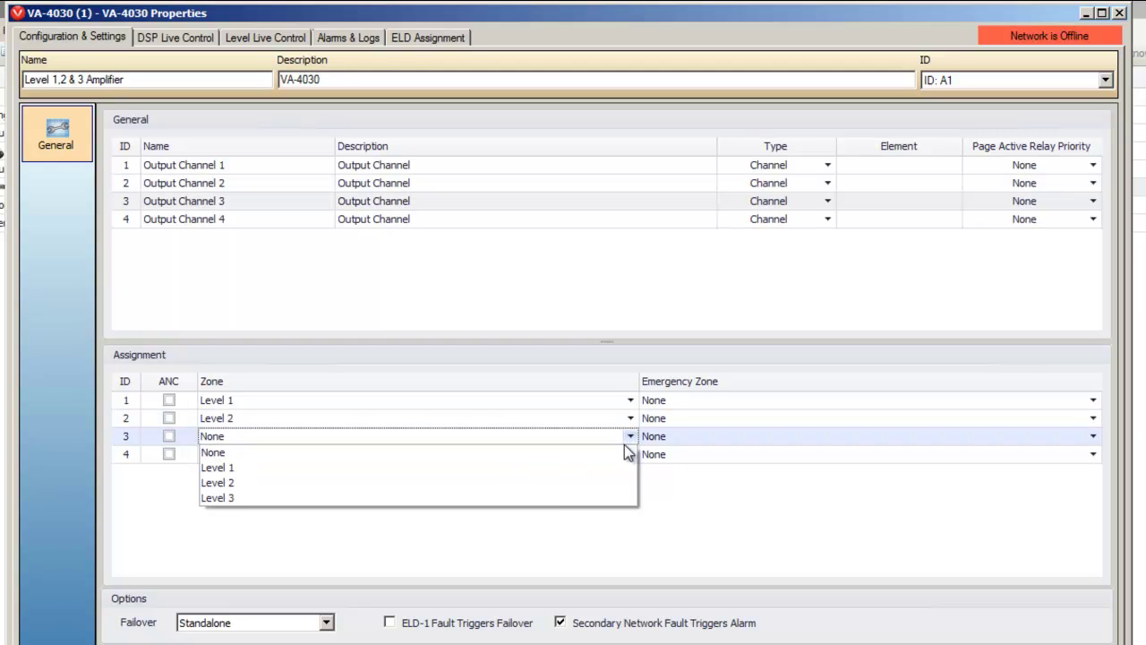
{"action": "left_click", "coordinate": [539, 496]}
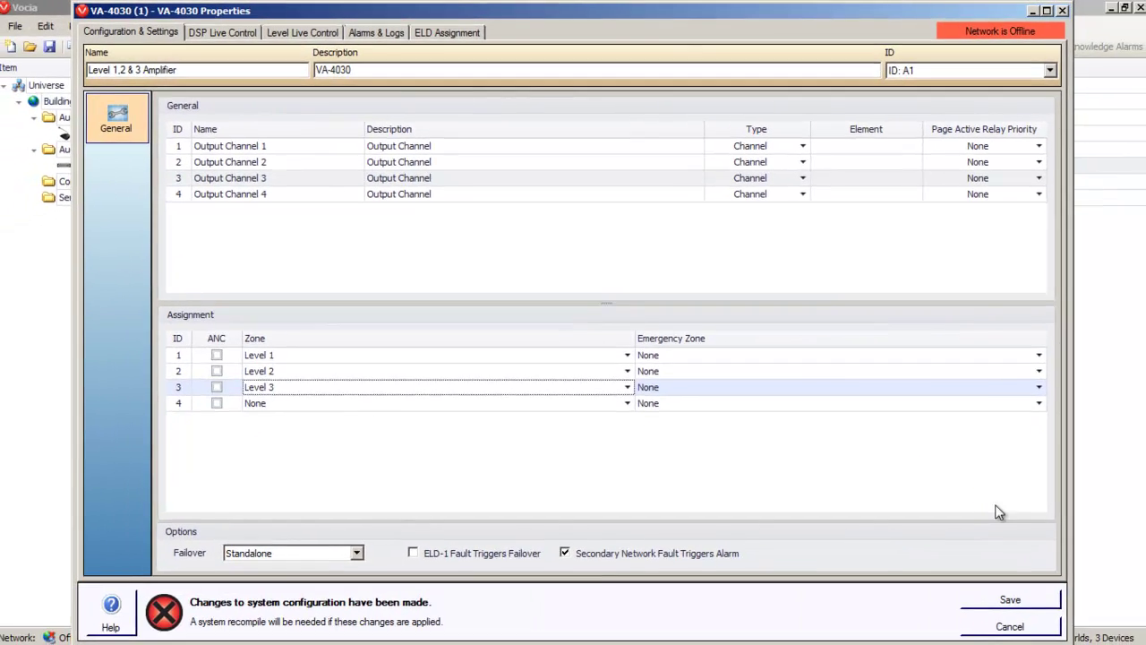
{"action": "left_click", "coordinate": [1010, 598]}
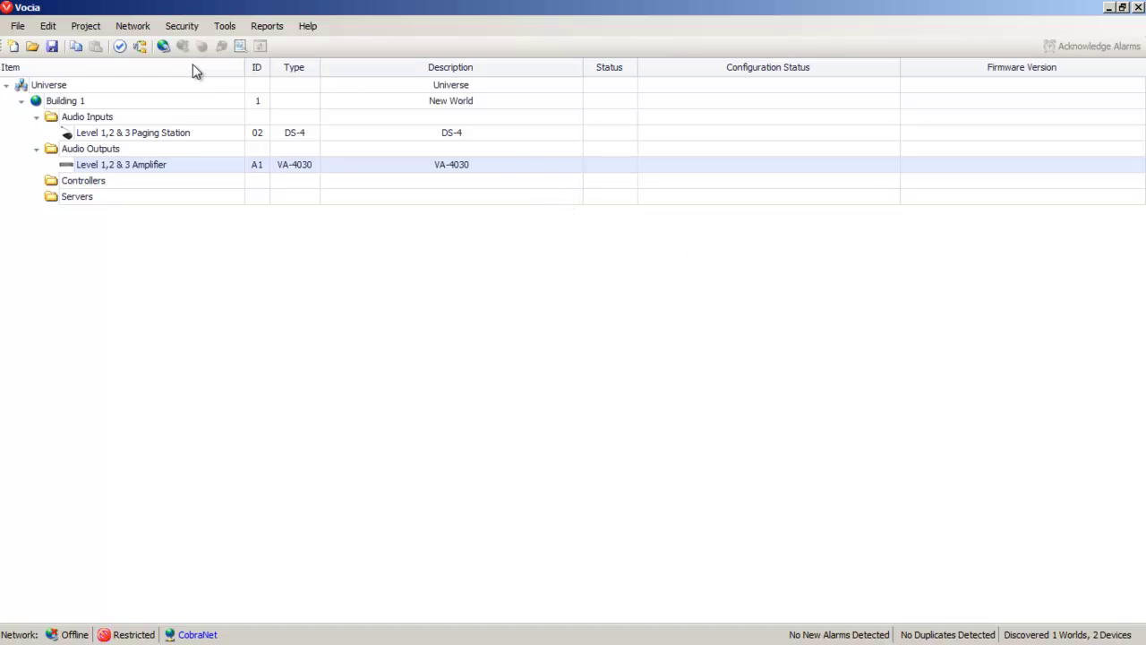
- Go online and select Universe so the paging station and amplifier show Online
{"action": "left_click", "coordinate": [162, 45]}
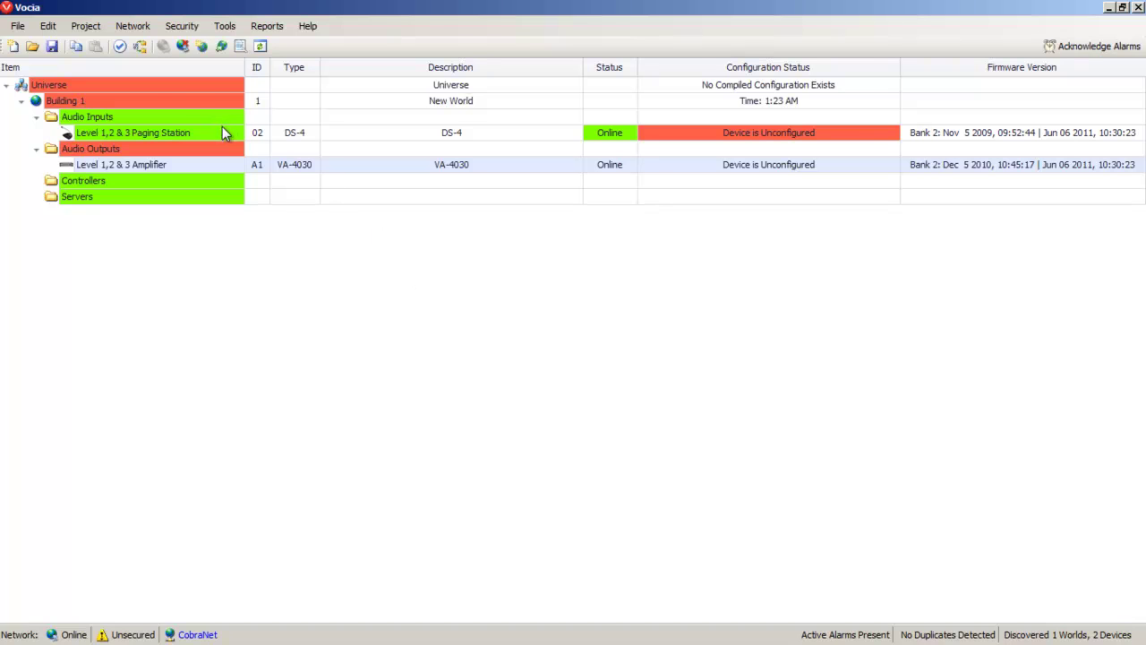
{"action": "left_click", "coordinate": [176, 84]}
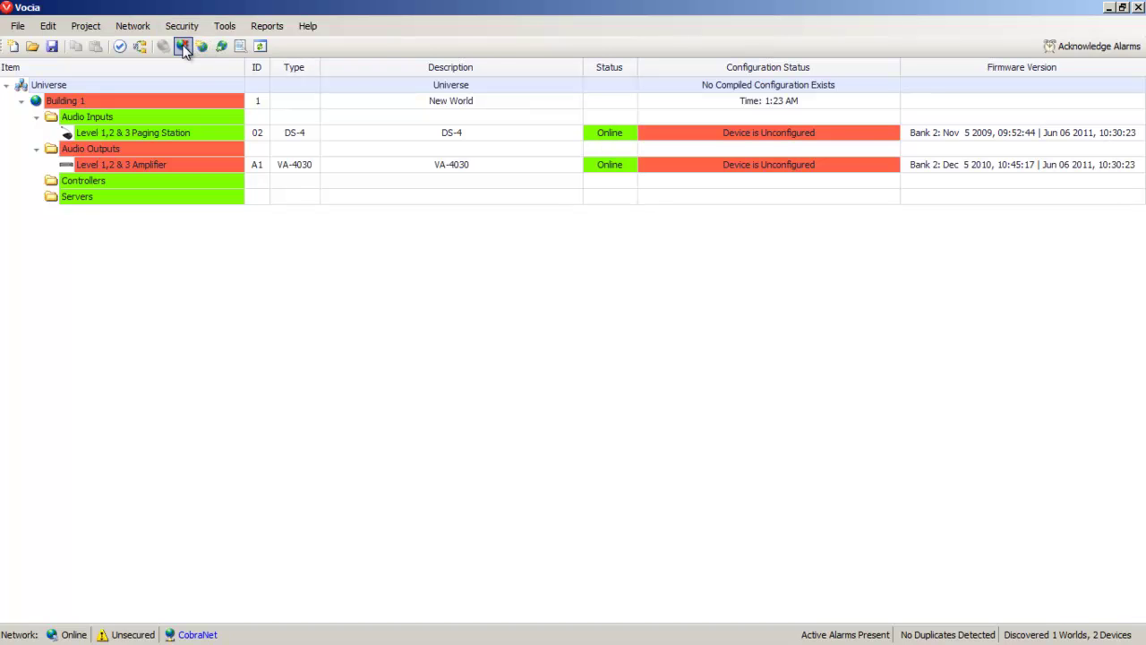
- Send the configuration and review the Level 1–3 missing-background-channel warnings and their resolve options
{"action": "left_click", "coordinate": [221, 46]}
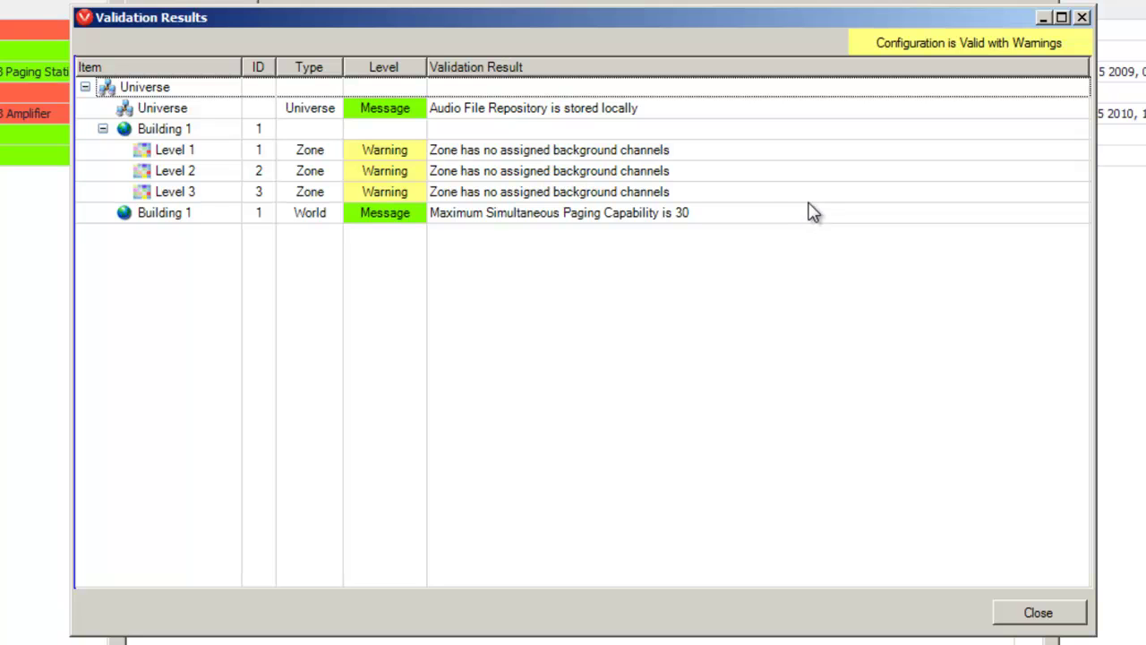
{"action": "right_click", "coordinate": [377, 151]}
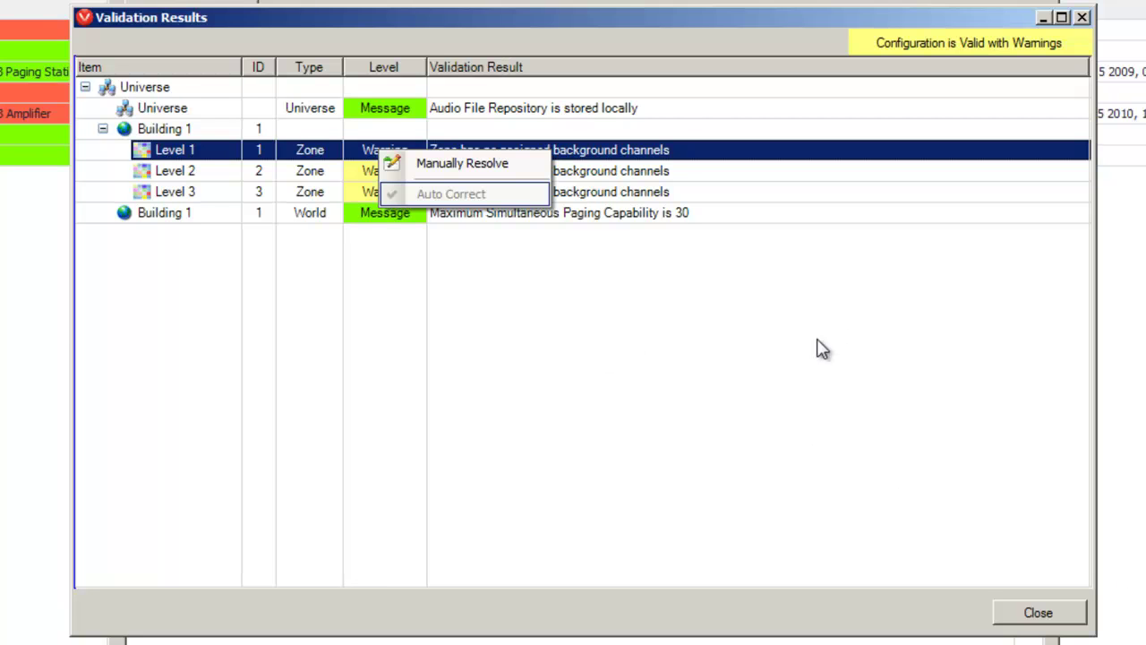
{"action": "left_click", "coordinate": [638, 331]}
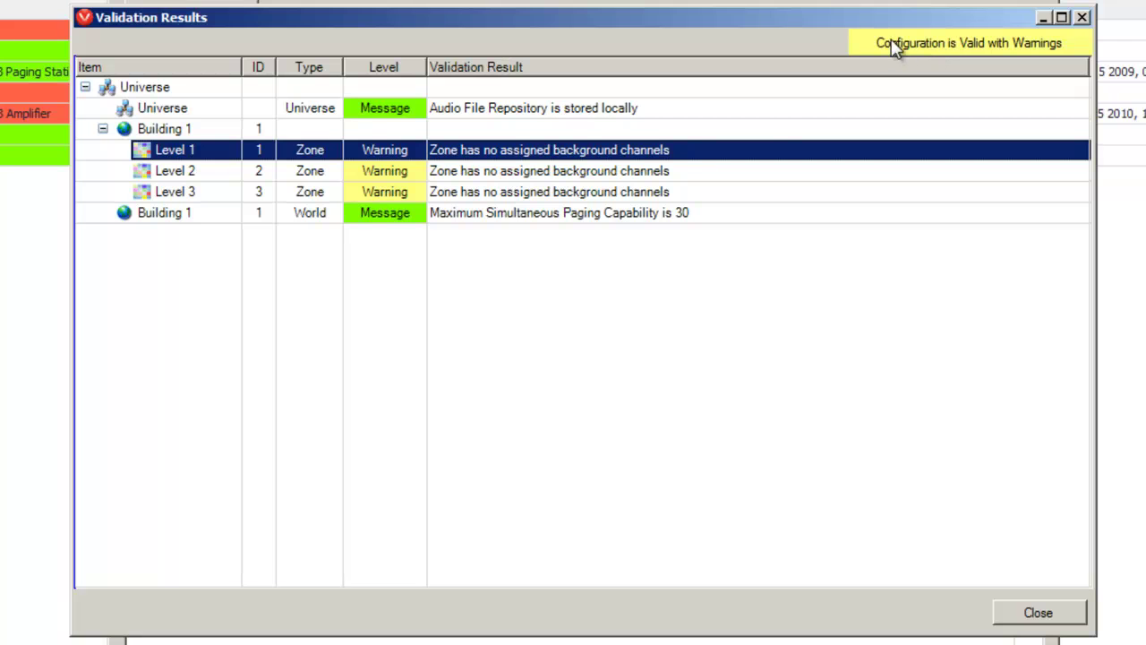
{"action": "left_click", "coordinate": [380, 171]}
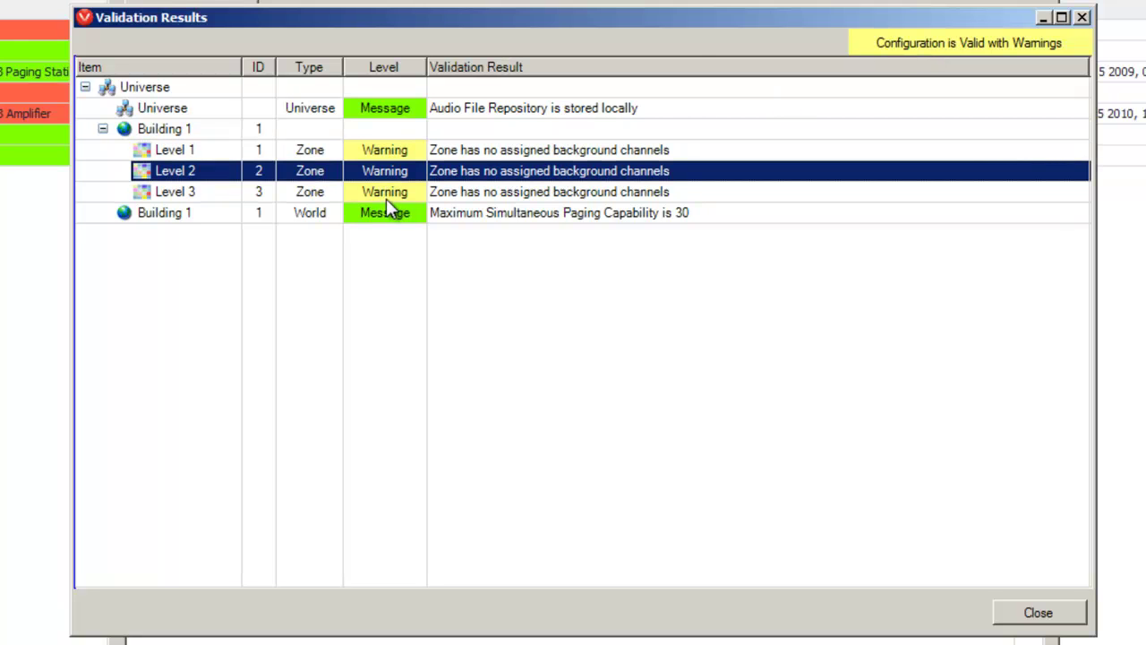
{"action": "left_click", "coordinate": [382, 190]}
{"action": "left_click", "coordinate": [405, 154]}
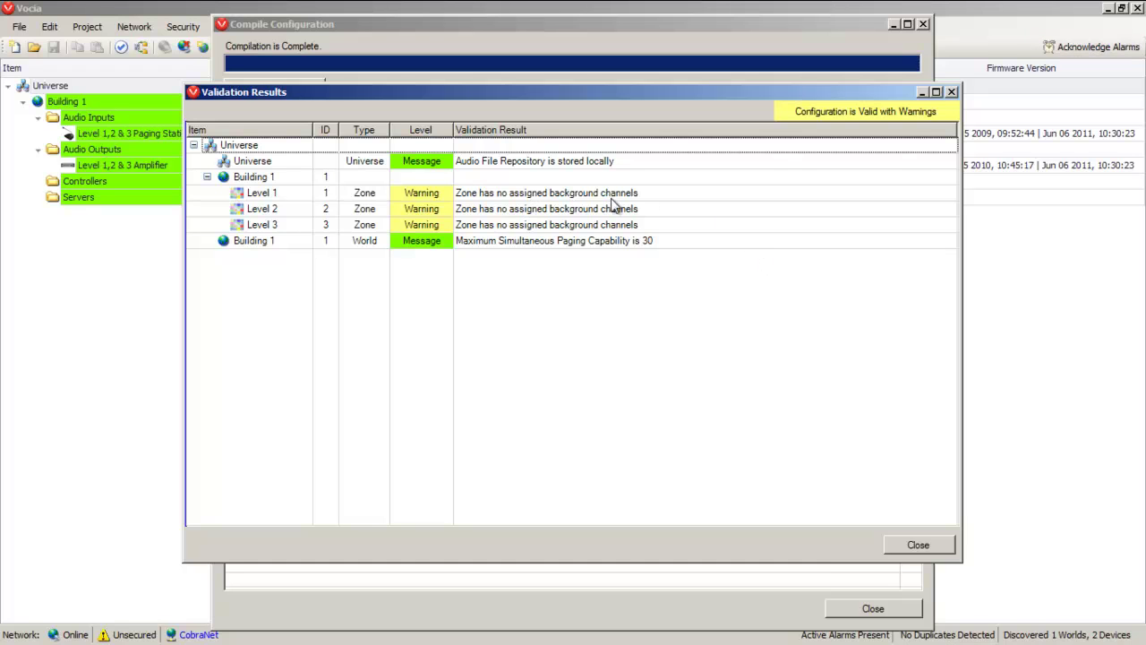
- Dismiss the validation results and compile window, returning to both devices listed Online
{"action": "left_click", "coordinate": [911, 545]}
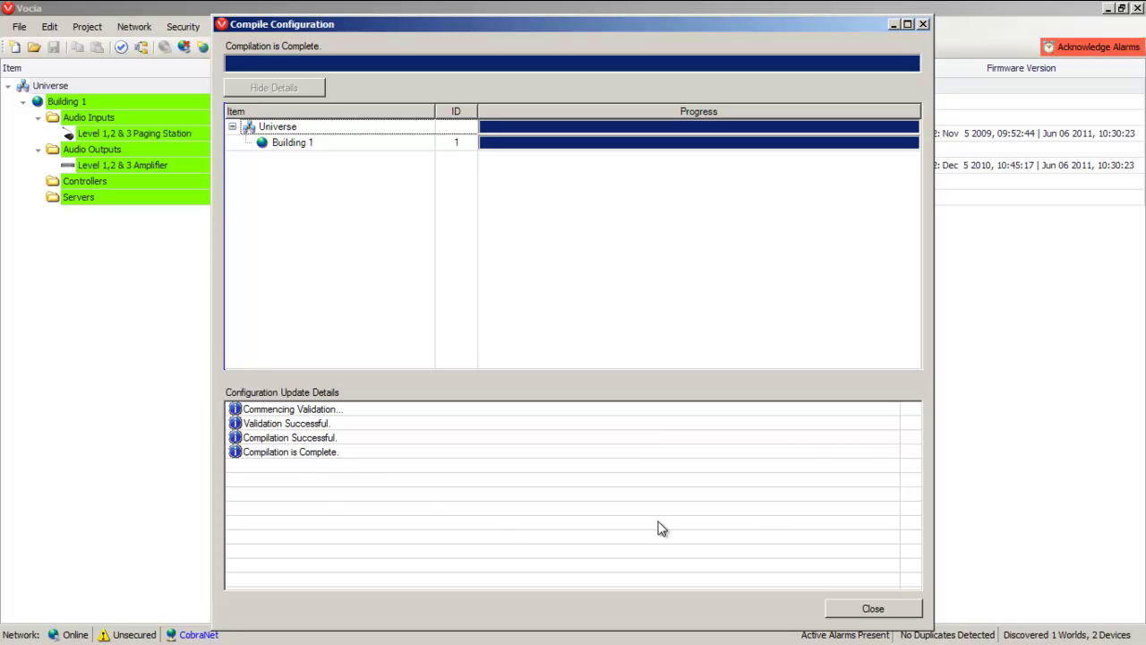
{"action": "left_click", "coordinate": [879, 608]}
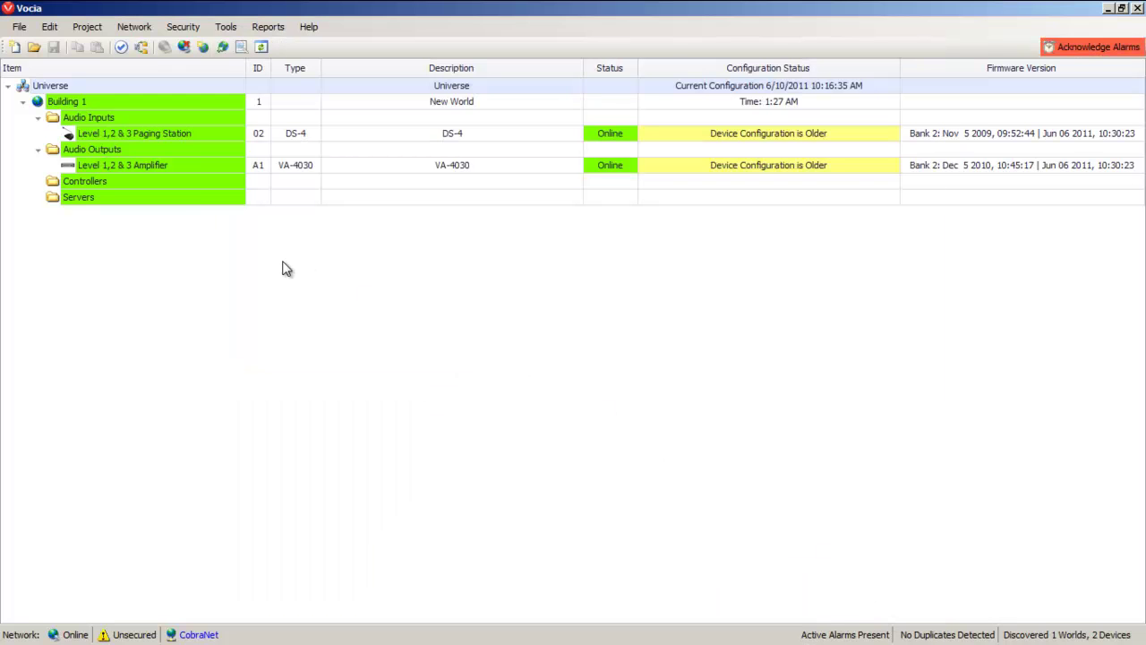